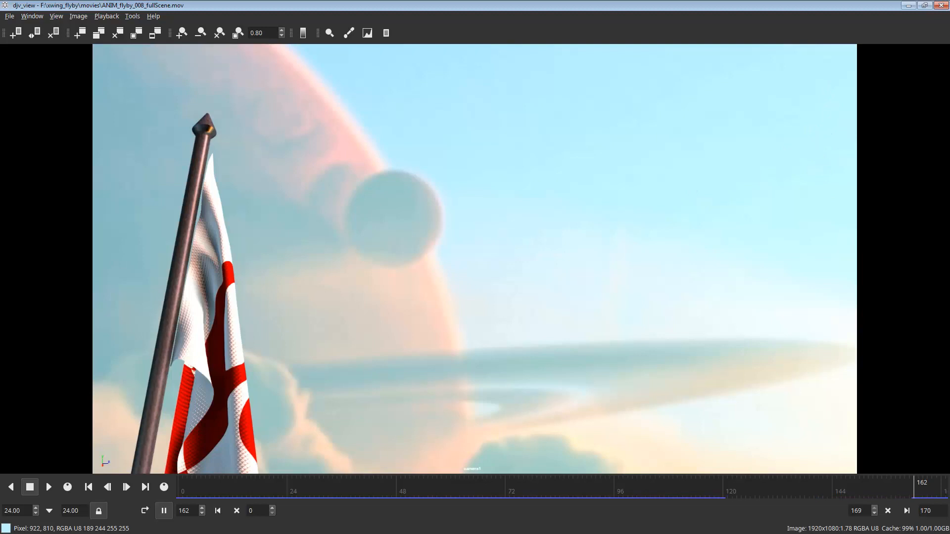
Switch to Maya and set the current project to the xwing_flyby folder on drive F
key("alt+Tab")
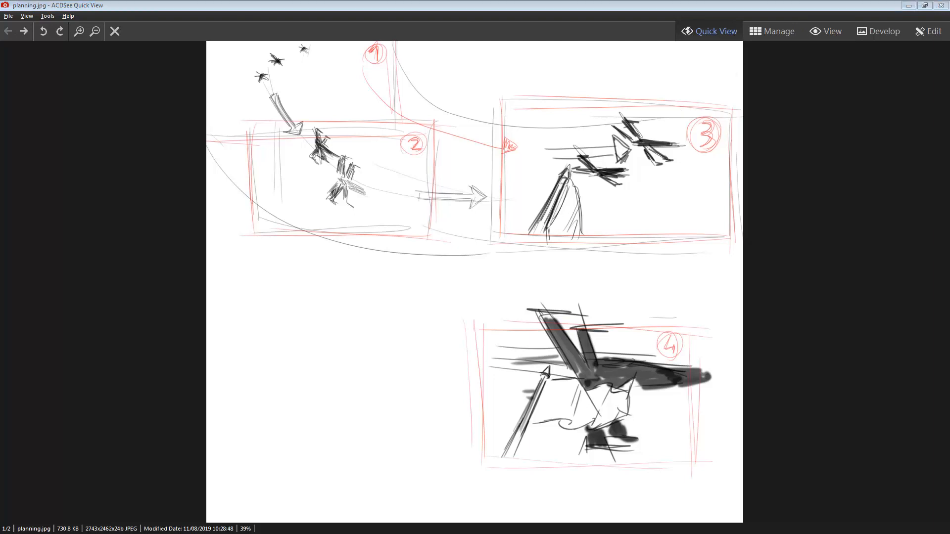
key("alt+Tab")
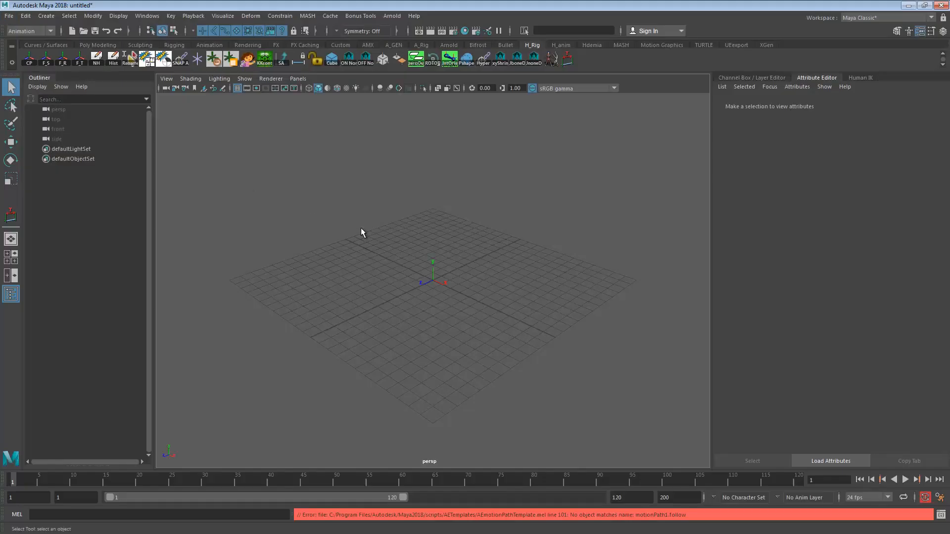
left_click(9, 16)
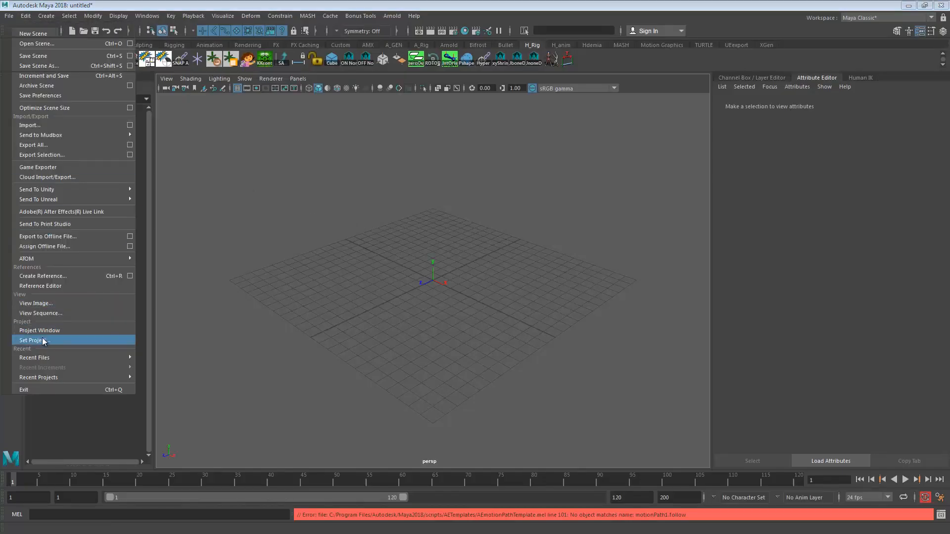
left_click(44, 341)
double_click(411, 190)
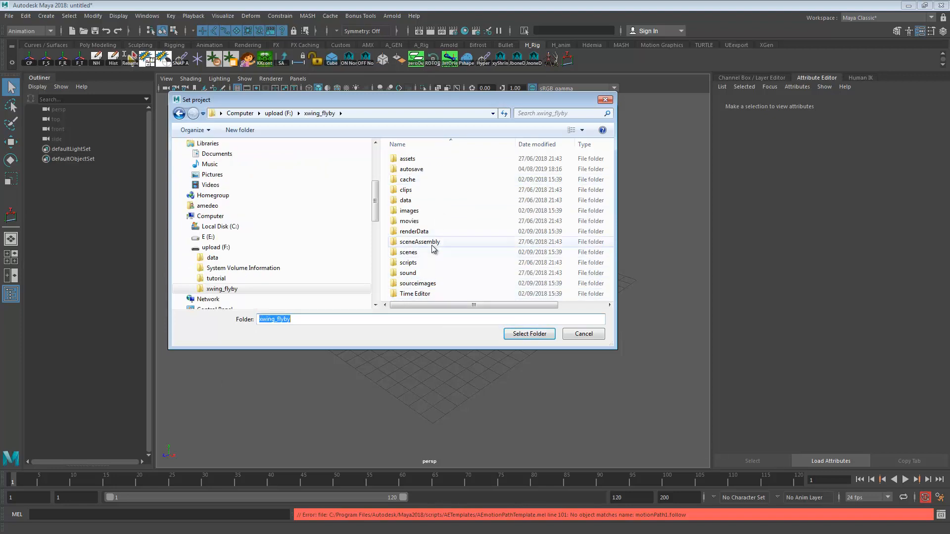
left_click(520, 334)
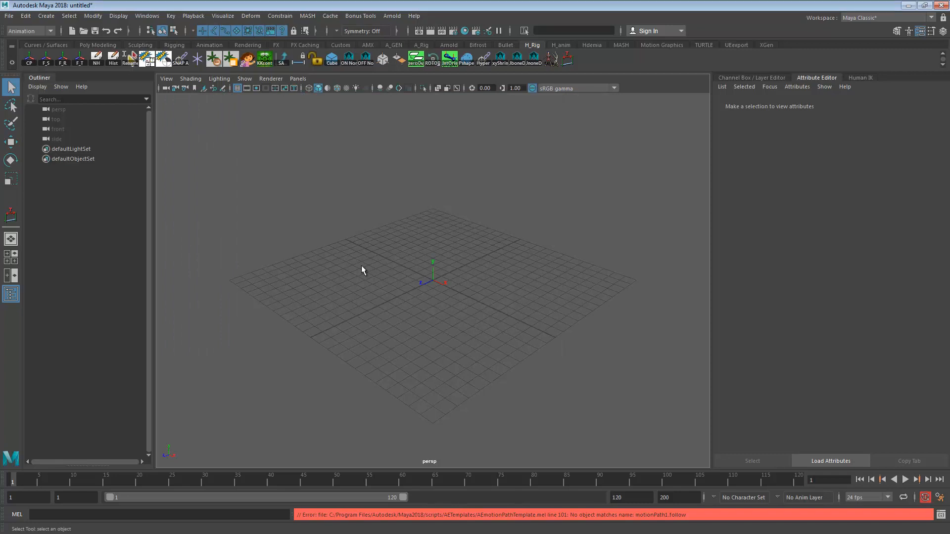
Create a reference to Xwing_001.ma from the project's scenes/rig folder
left_click(9, 15)
left_click(52, 277)
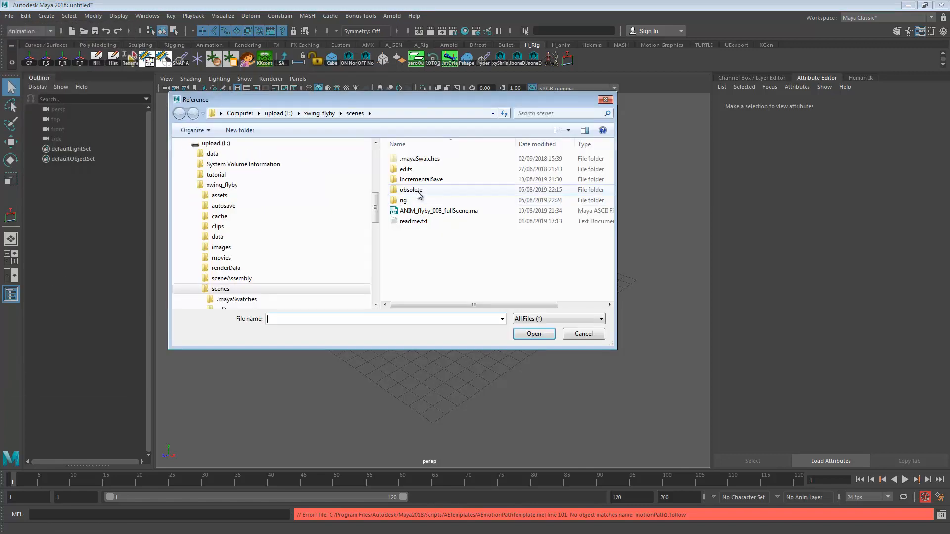
double_click(401, 203)
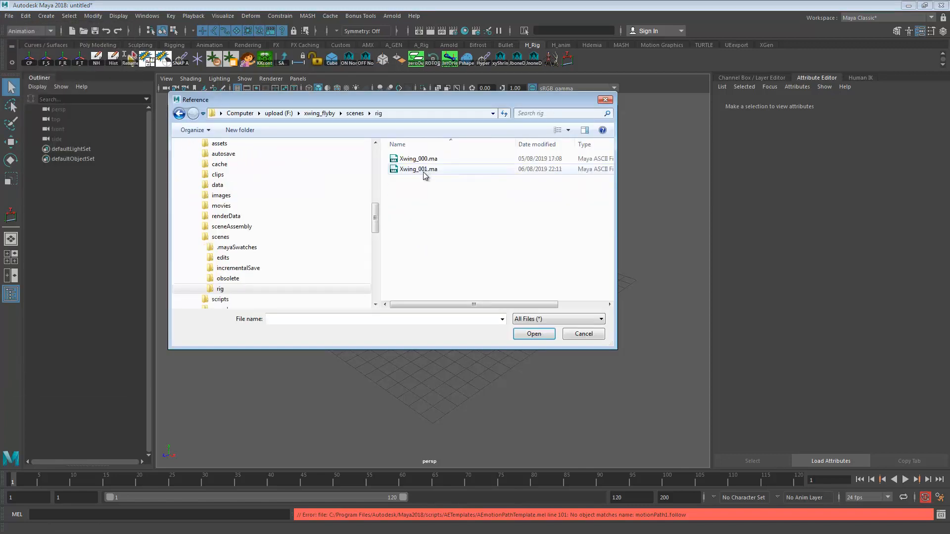
left_click(424, 169)
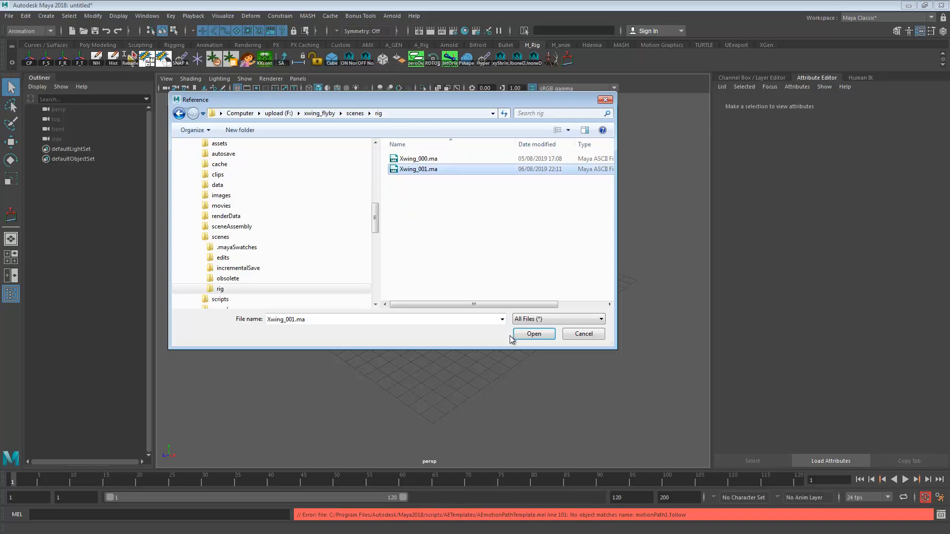
left_click(522, 336)
Show the X-wing with its textures in the perspective view
left_click_drag(298, 332, 407, 326, "alt")
middle_click_drag(407, 325, 303, 316, "alt")
left_click_drag(304, 313, 324, 303, "alt")
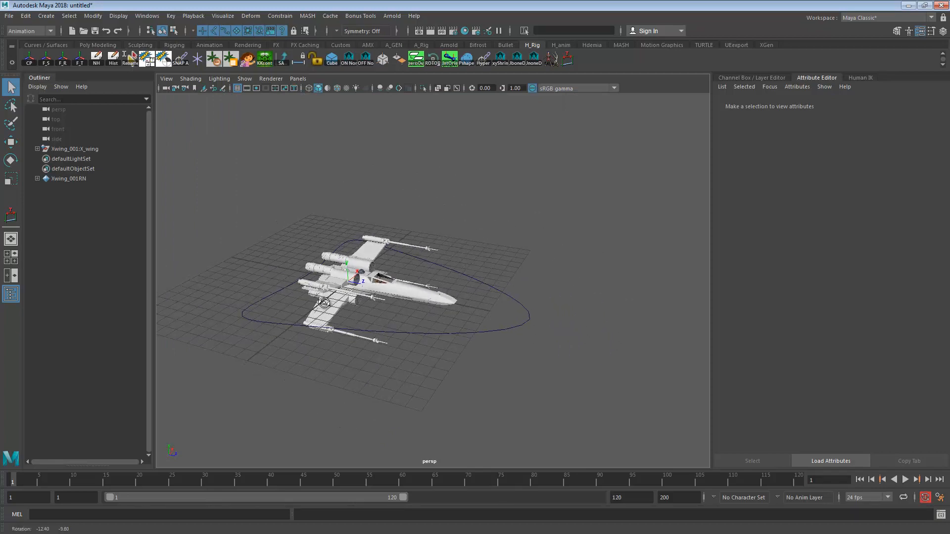
key("6")
mouse_move(326, 308)
right_mouse_down("alt")
mouse_move(368, 297)
mouse_move(407, 304)
right_mouse_up("alt")
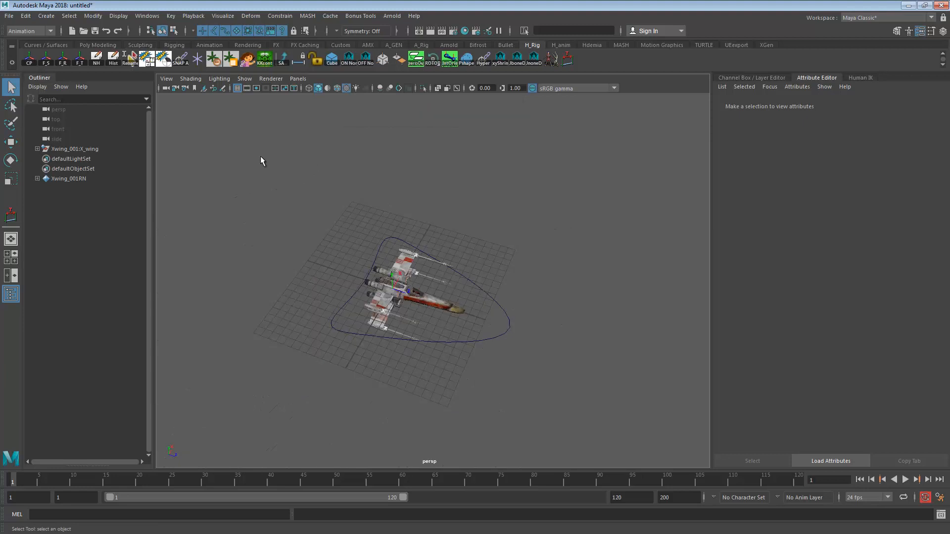
Select the flying_CTRL curve around the X-wing and show its transform channels instead of its attribute details
left_click_drag(263, 161, 640, 441)
left_click_drag(213, 129, 570, 410)
left_click_drag(229, 154, 580, 395)
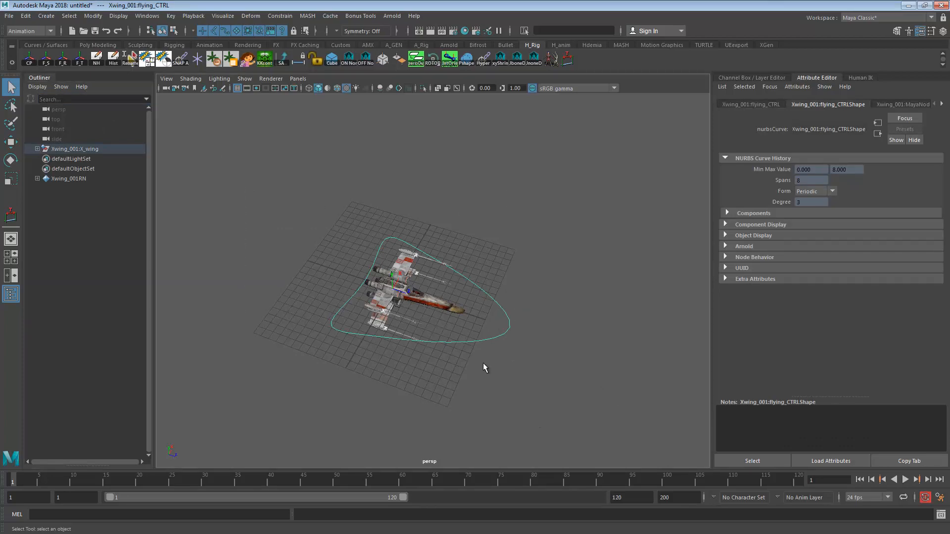
mouse_move(484, 365)
right_mouse_down("alt")
mouse_move(464, 363)
mouse_move(488, 361)
right_mouse_up("alt")
middle_click_drag(488, 360, 496, 316, "alt")
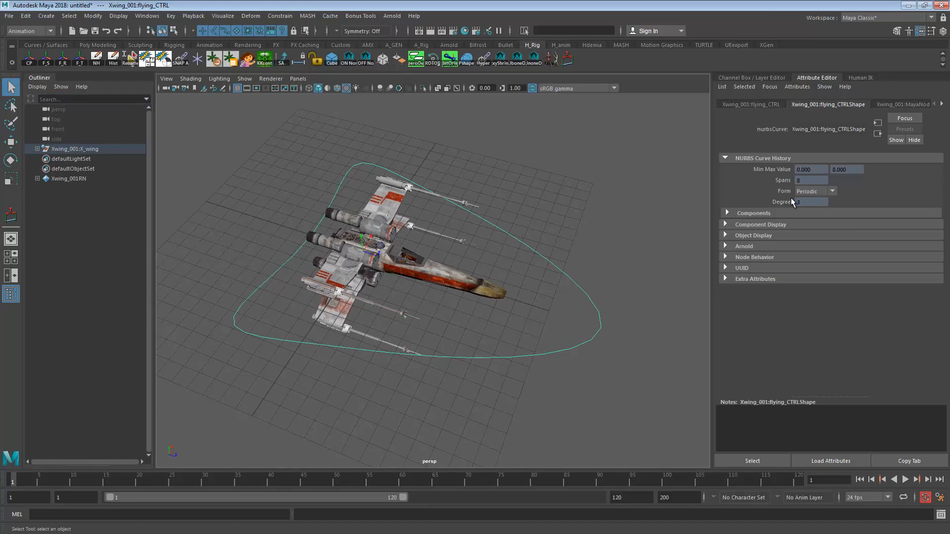
key("ctrl+a")
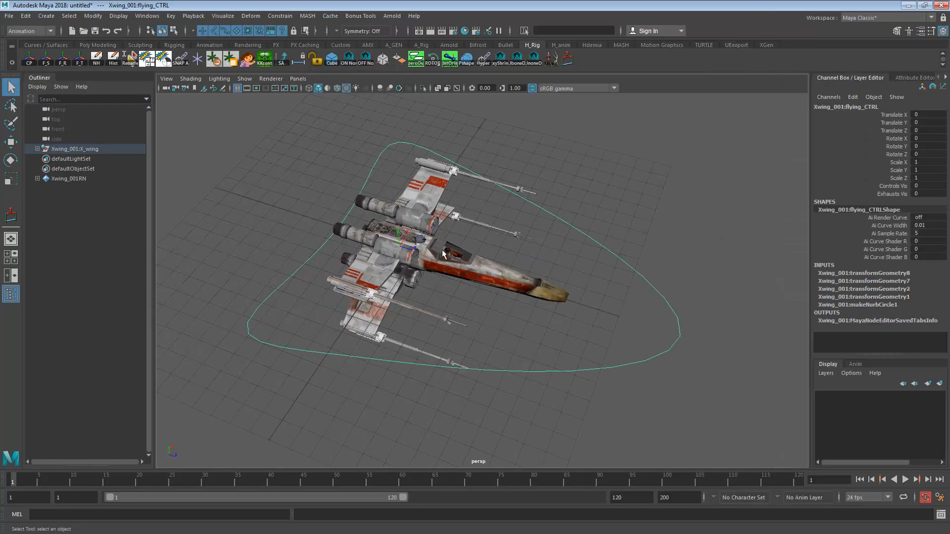
left_click(442, 250)
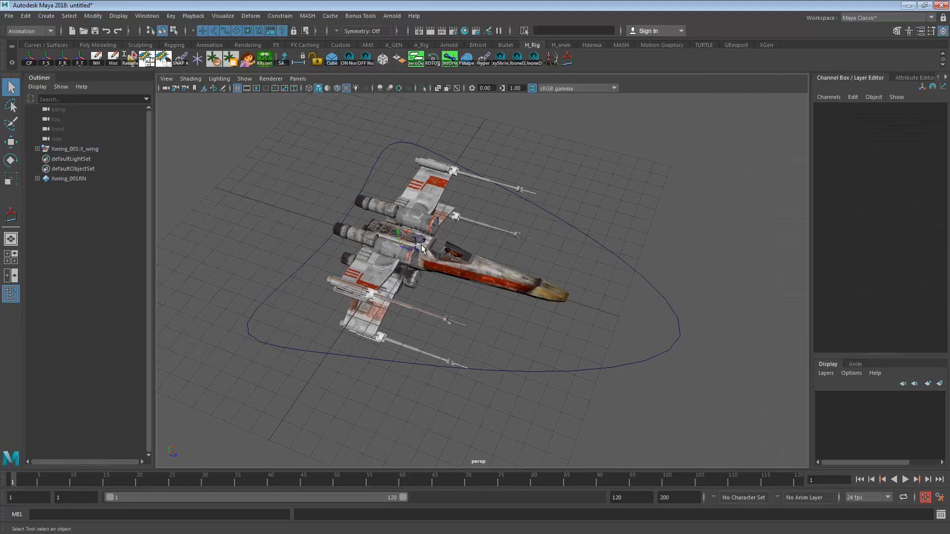
left_click_drag(662, 222, 604, 507)
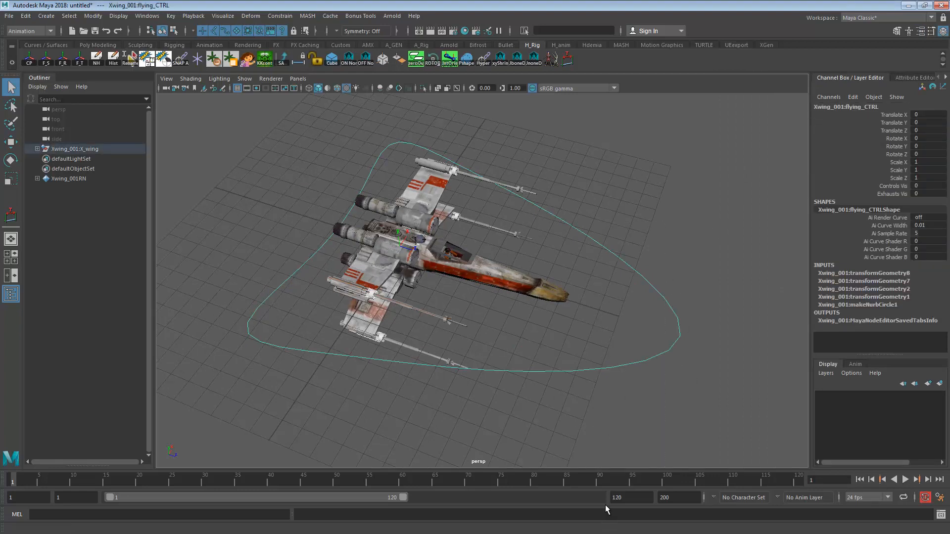
Try moving, rotating and scaling the X-wing with flying_CTRL, undoing each transform
scroll(609, 427, "down", 5)
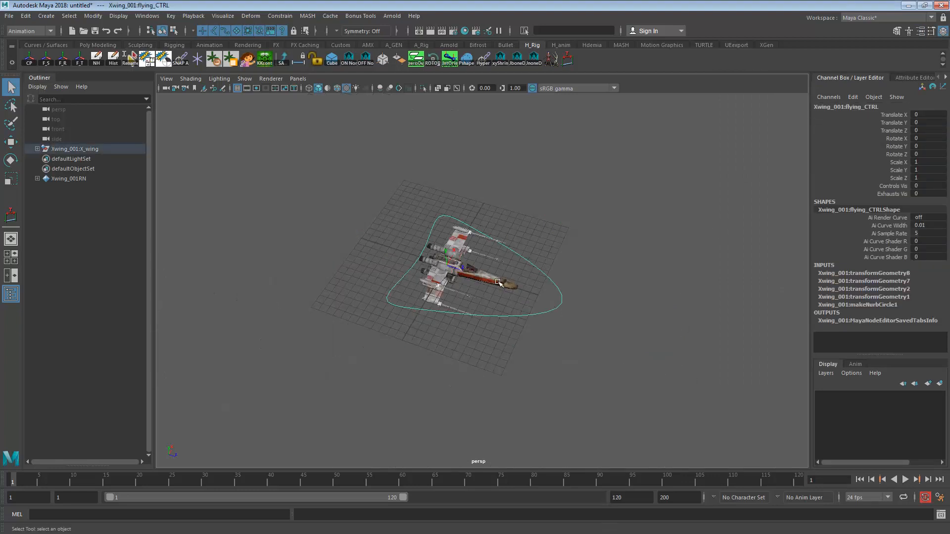
key("w")
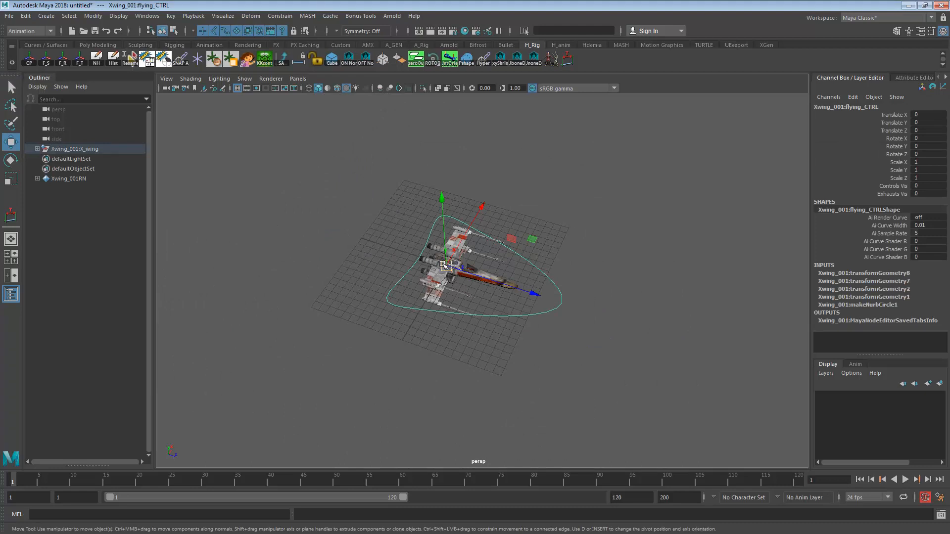
left_click_drag(444, 264, 424, 433)
key("ctrl+z")
key("e")
key("ctrl+z")
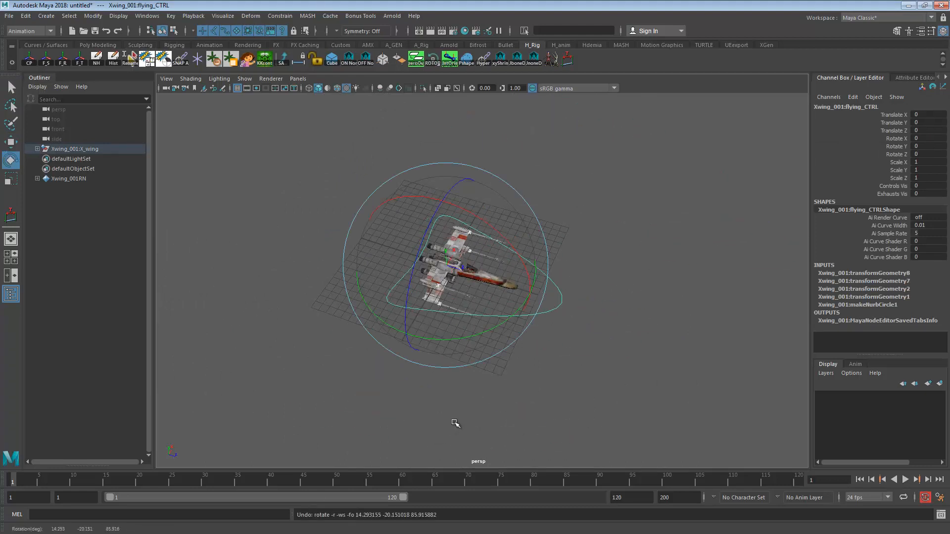
key("r")
left_click_drag(444, 264, 595, 297)
key("ctrl+z")
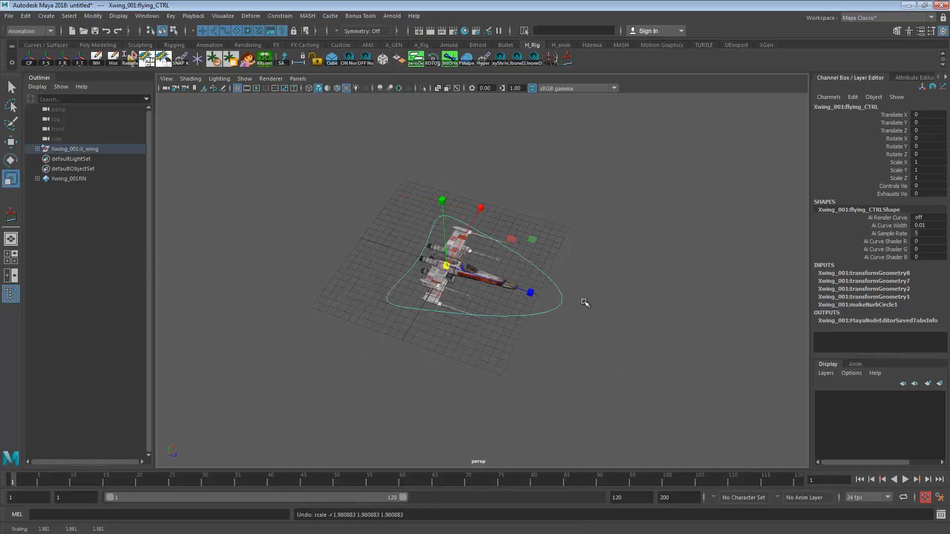
Start the Distance Tool and expand the snapping options in the status line
key("f")
left_click_drag(435, 345, 465, 362, "alt")
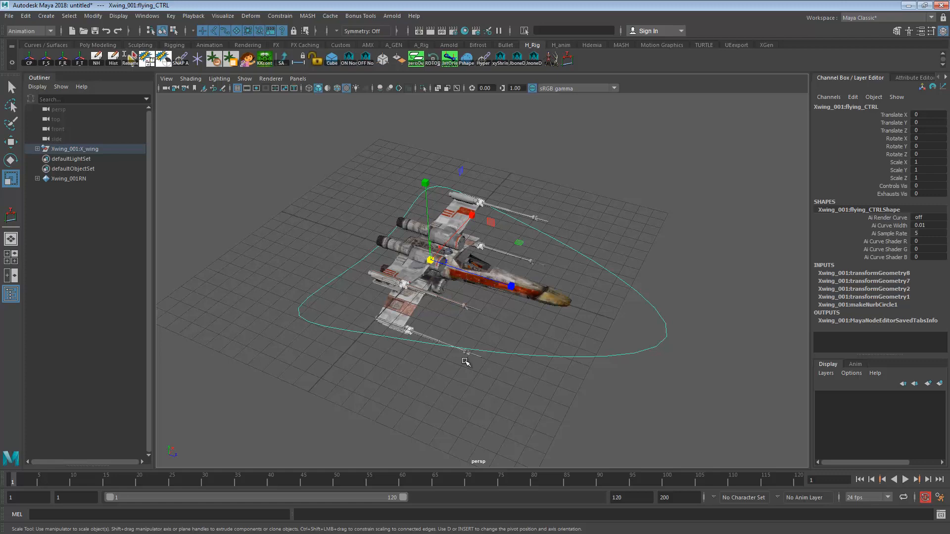
left_click_drag(426, 263, 544, 326, "alt")
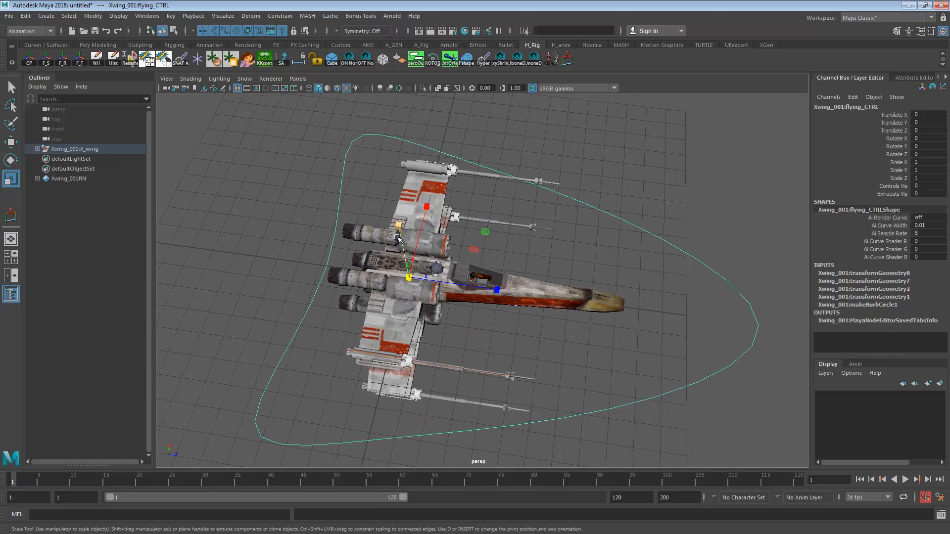
left_click(46, 15)
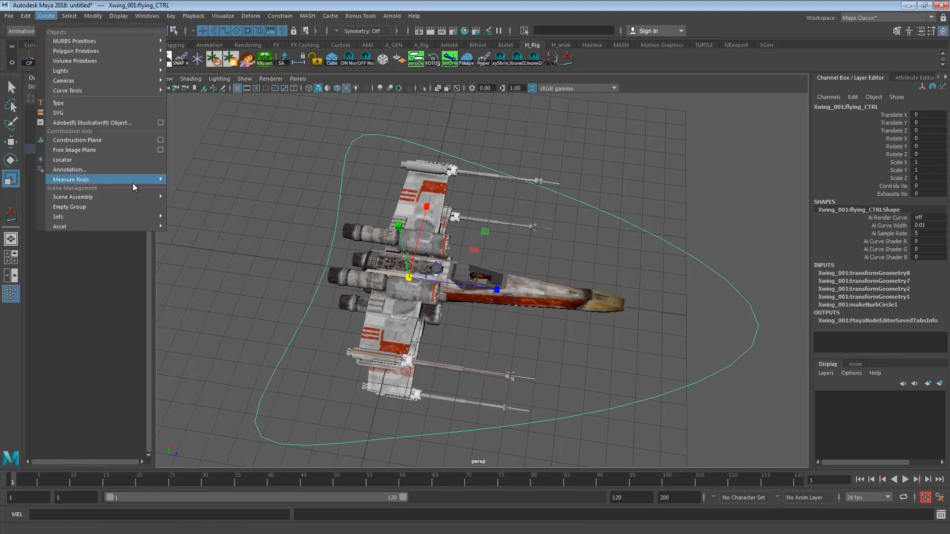
mouse_move(141, 180)
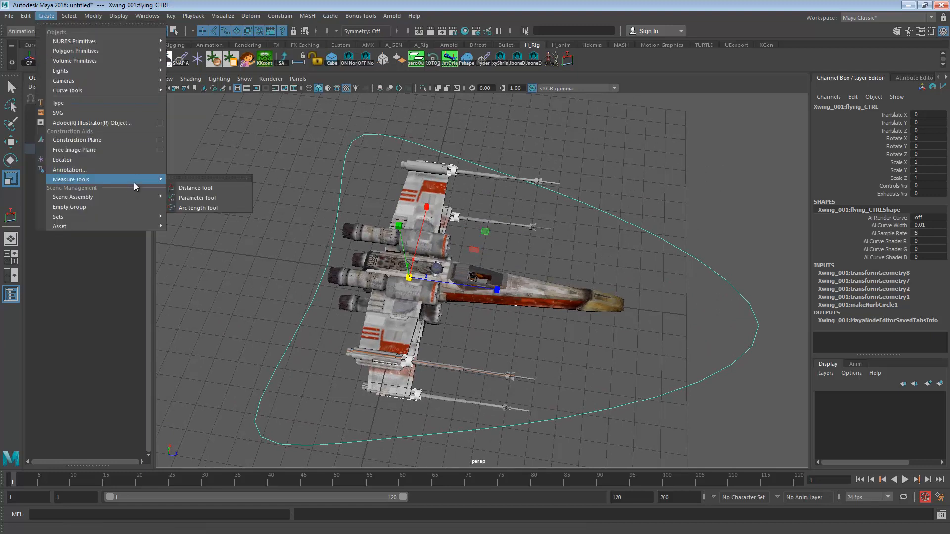
left_click(195, 188)
left_click_drag(446, 292, 466, 301, "alt")
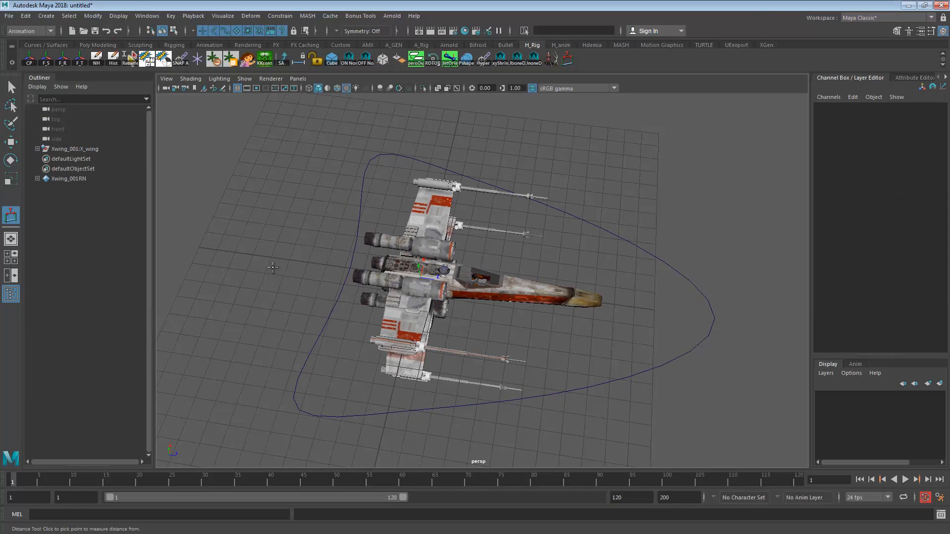
left_click(327, 33)
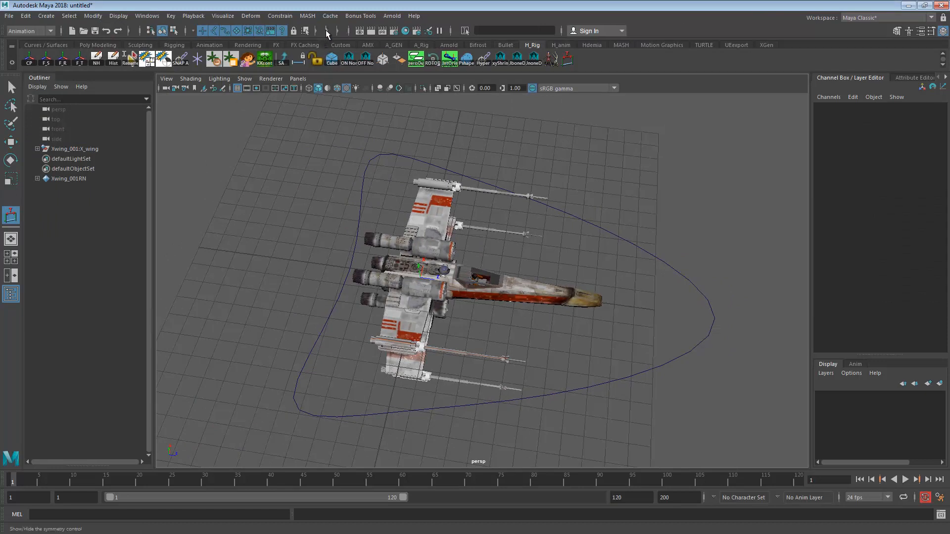
left_click(326, 31)
left_click(316, 31)
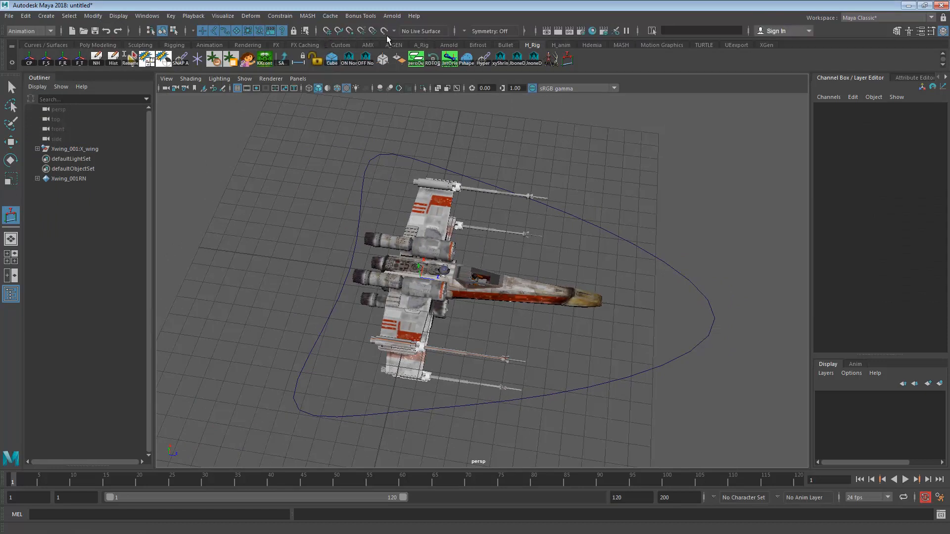
left_click(324, 28)
Place a distance measurement along the X-wing's length, from behind the engines to ahead of the nose, and leave the tool
left_click(234, 251)
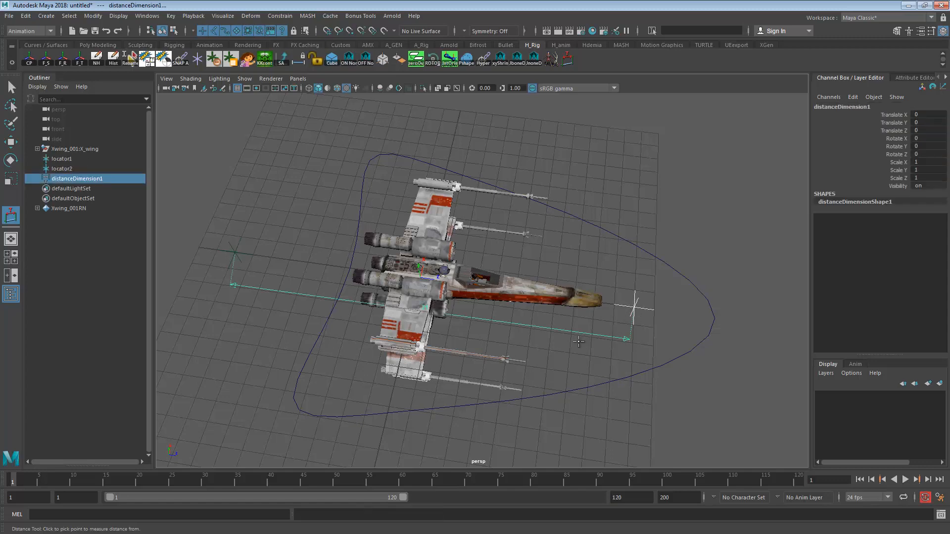
key("q")
scroll(399, 302, "up", 2)
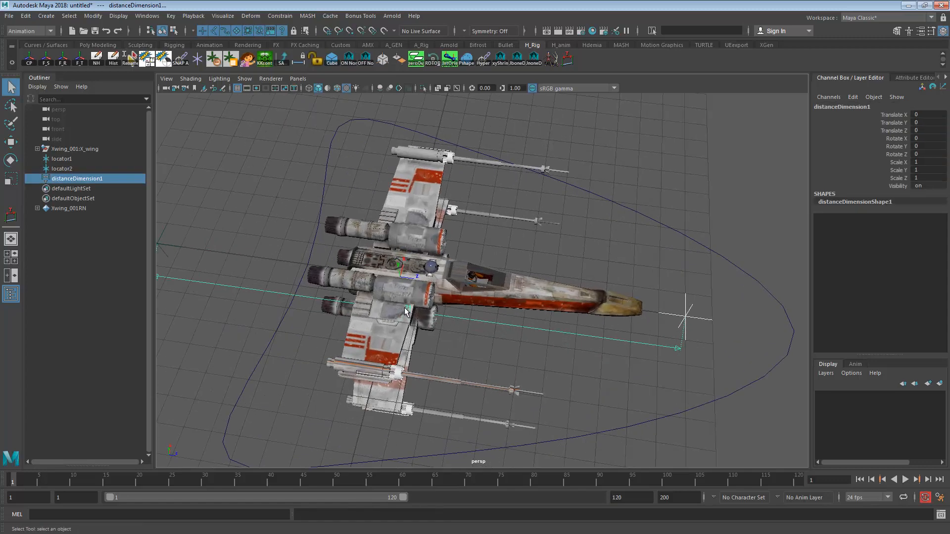
scroll(405, 310, "down", 2)
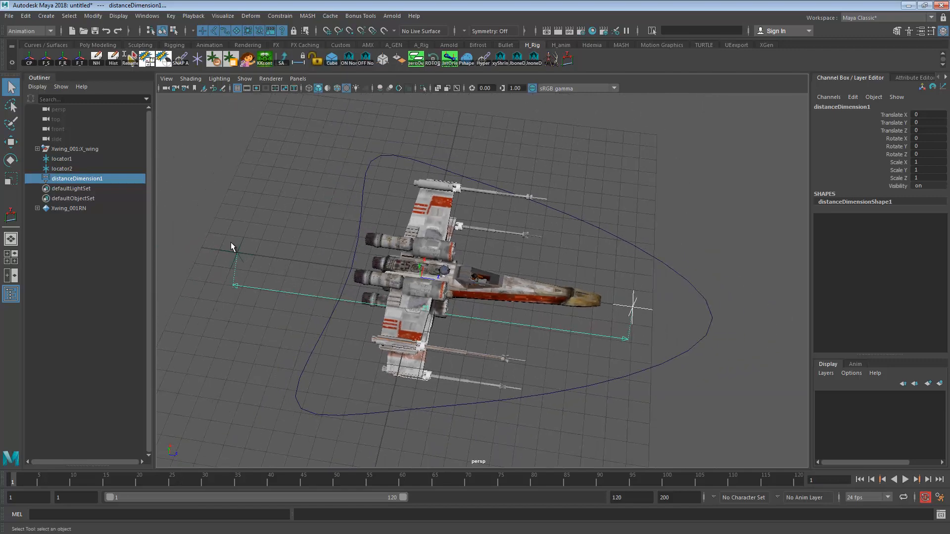
Move the measurement locators along Z to the ship's ends, the rear one to about -3.87 and the front one to about 8.43
left_click(230, 242)
key("w")
left_click_drag(289, 261, 367, 274)
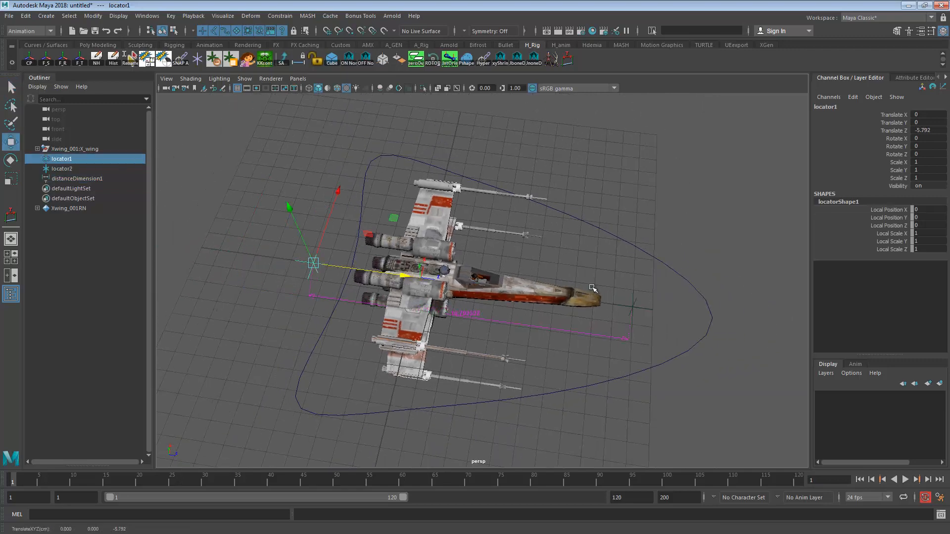
left_click(636, 305)
left_click_drag(679, 320, 636, 310)
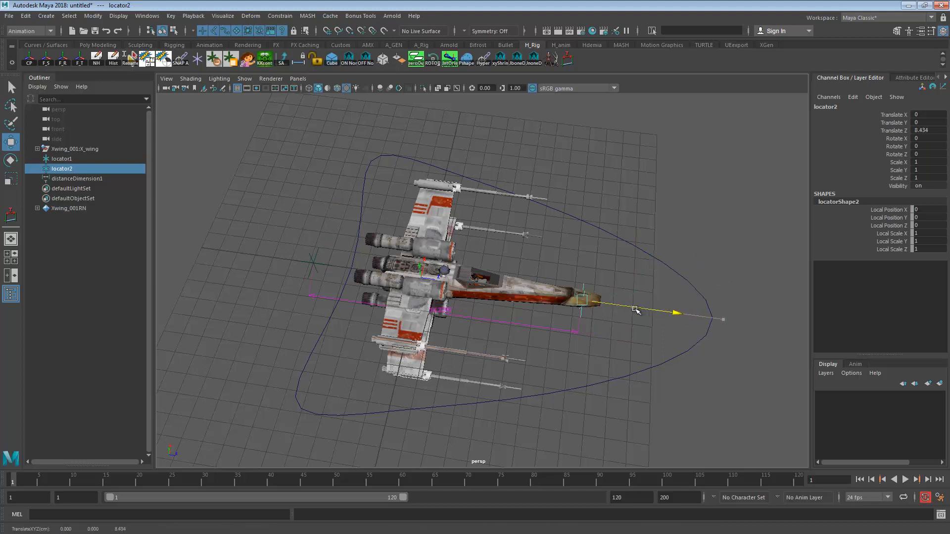
left_click(311, 261)
left_click_drag(392, 267, 429, 260)
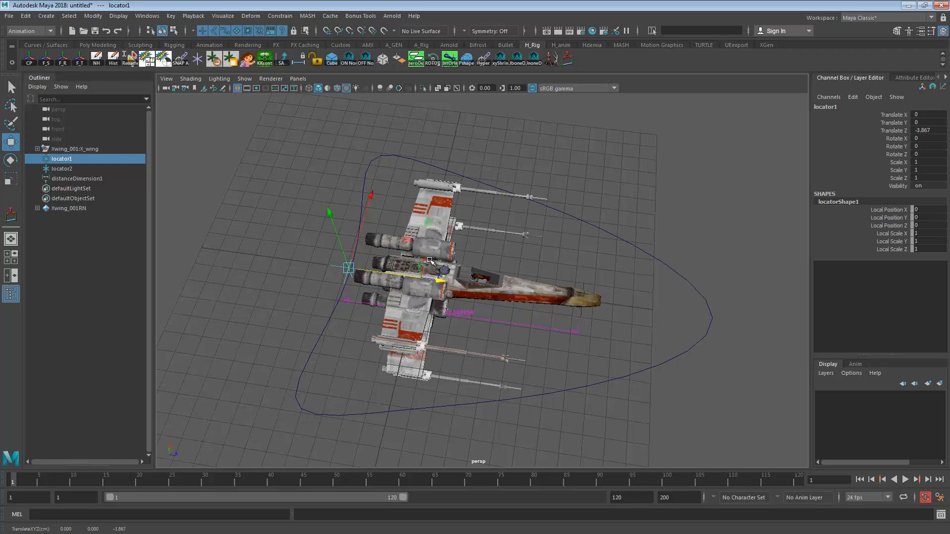
Check the scene's linear working units in the application preferences, then leave the preferences without saving
left_click(147, 15)
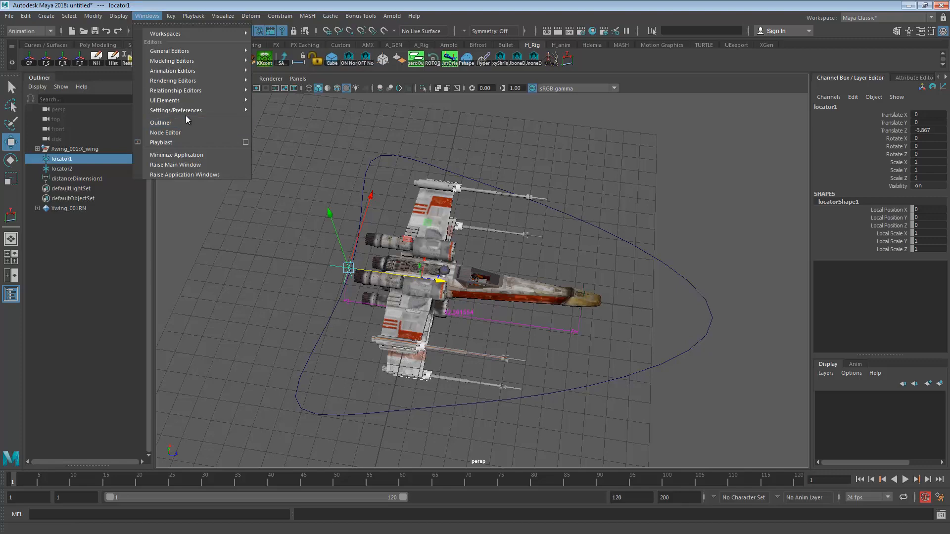
mouse_move(188, 110)
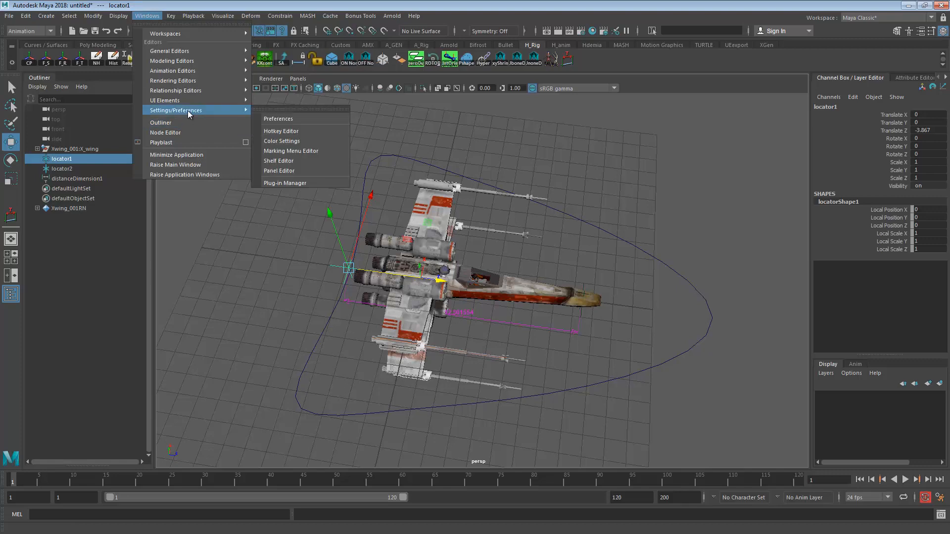
left_click(293, 119)
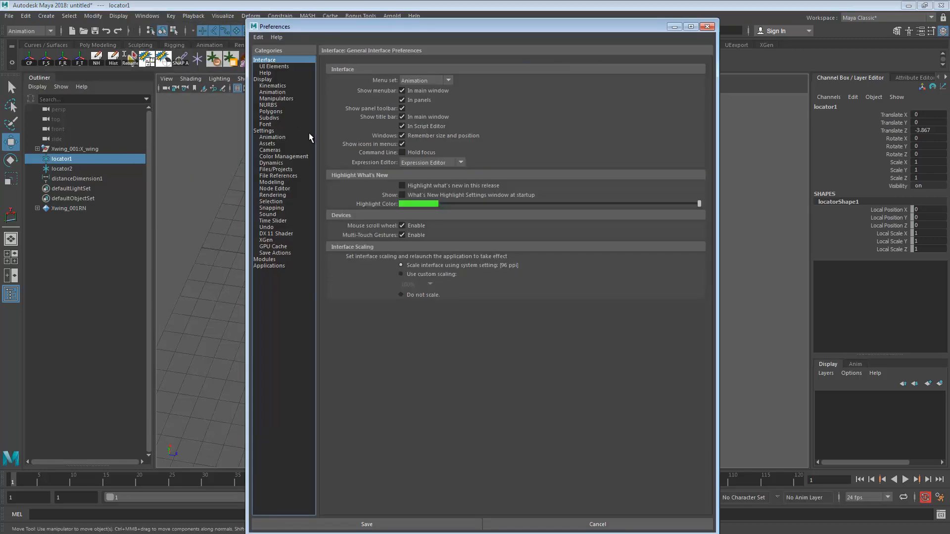
left_click(265, 131)
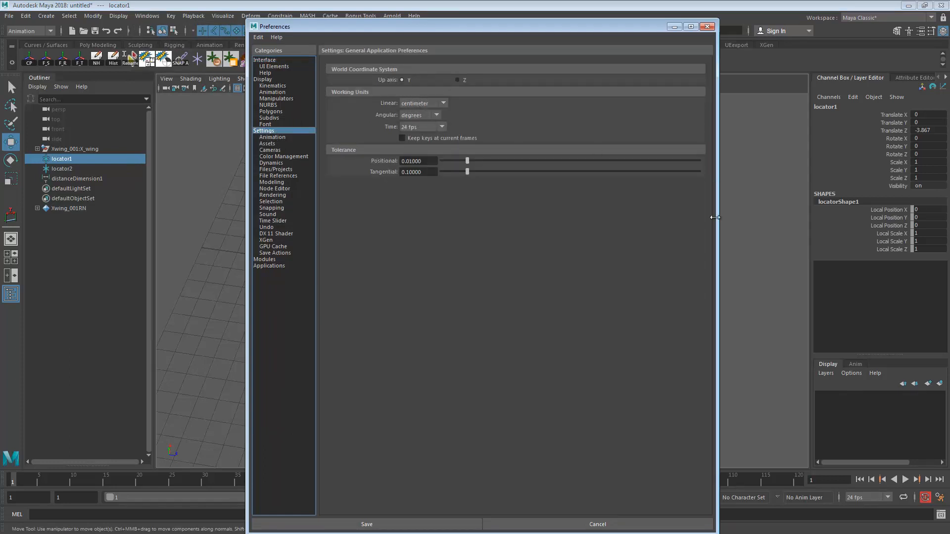
left_click(598, 525)
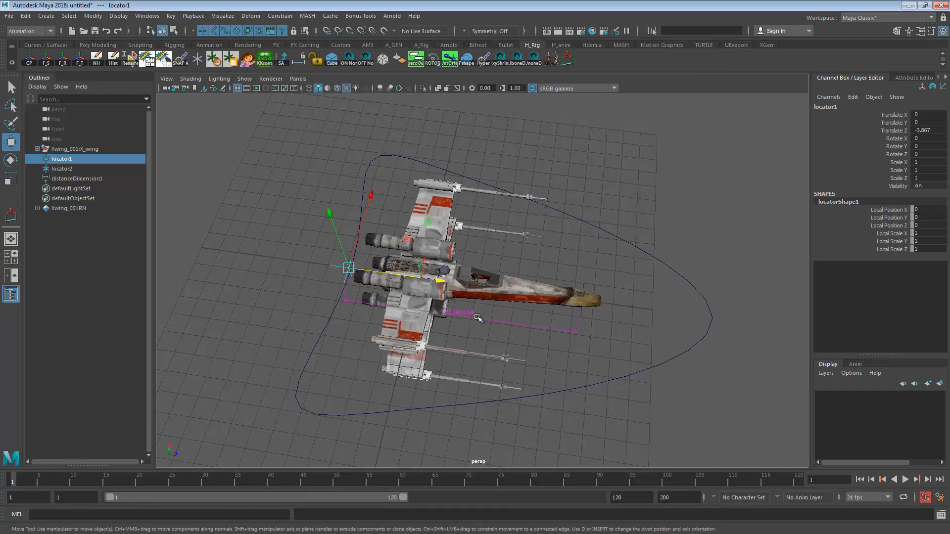
scroll(483, 329, "down", 5)
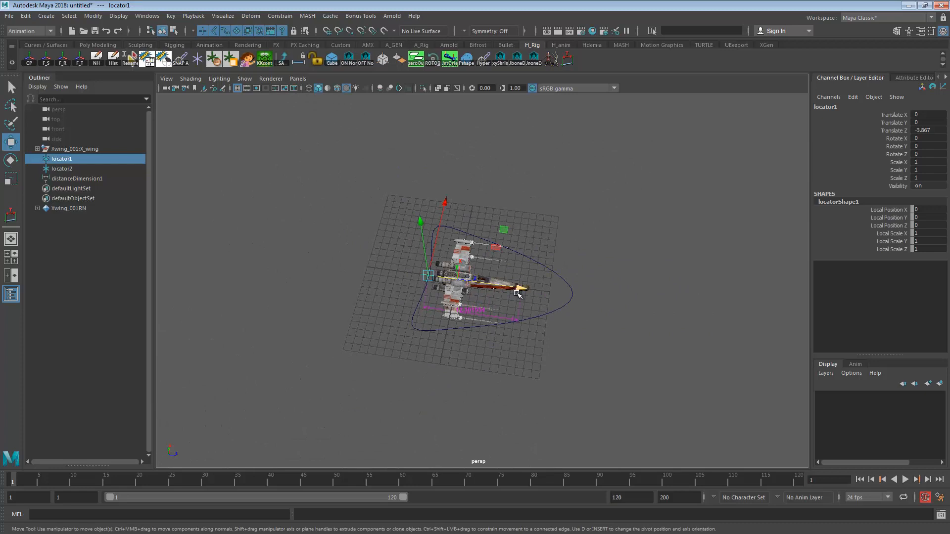
left_click_drag(517, 294, 27, 179)
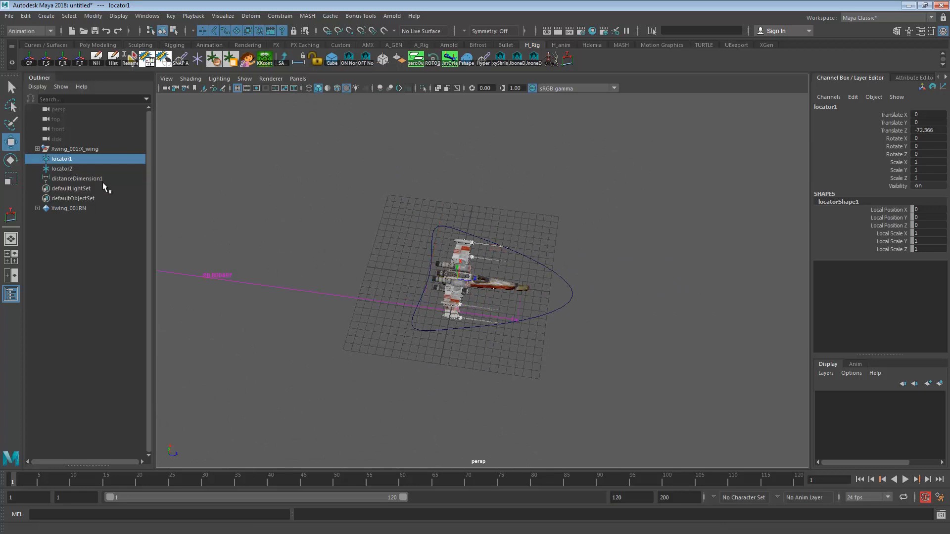
key("ctrl+z")
Move locator2 forward along Z and set its Translate Z to 1200
left_click(65, 169)
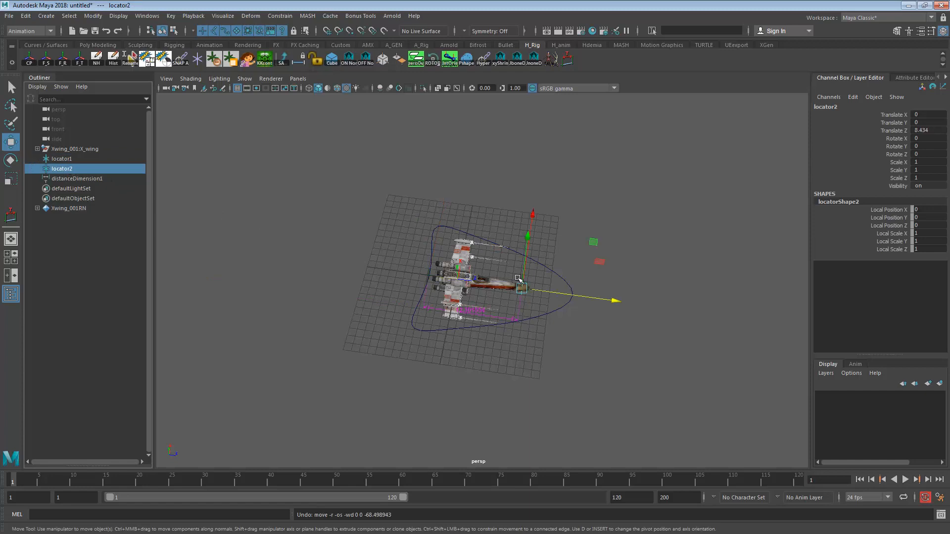
left_click_drag(559, 296, 707, 313)
left_click(926, 130)
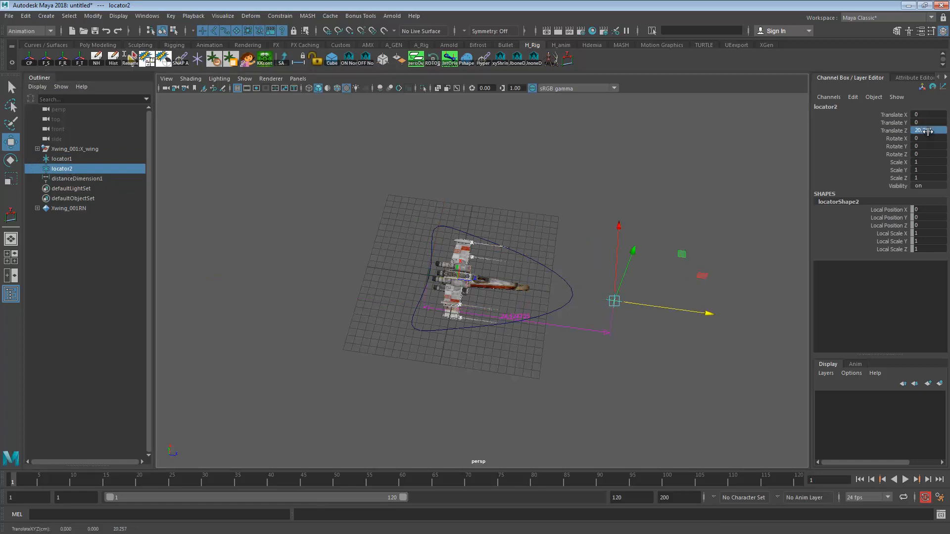
type("1200")
key("Return")
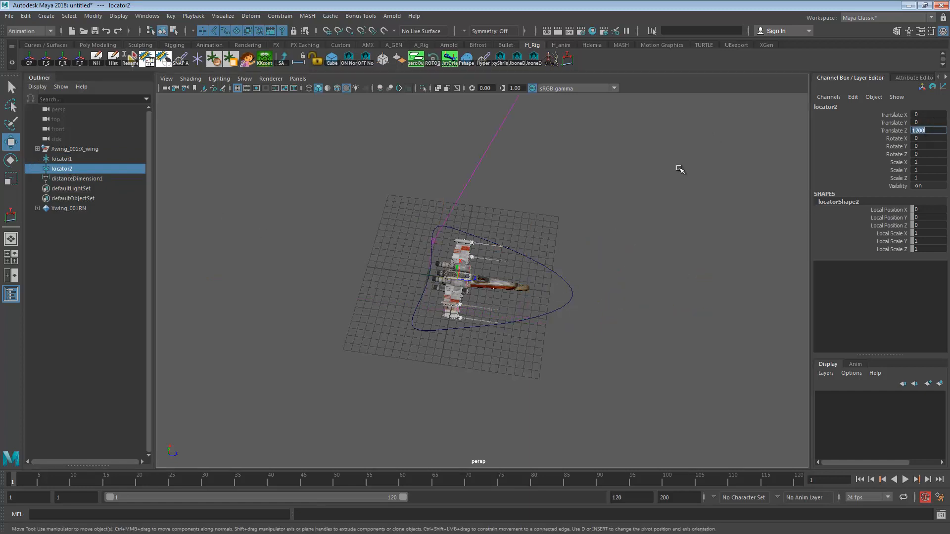
Select the X-wing's flying_CTRL and scale the ship up uniformly to about 83, using the distance measurement as a guide
key("f")
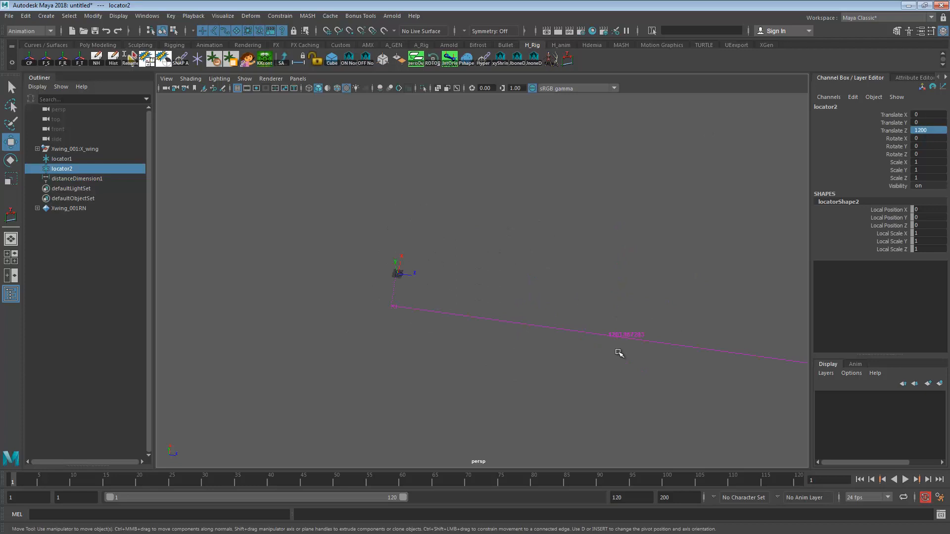
left_click_drag(717, 376, 443, 335, "alt")
middle_click_drag(443, 335, 619, 341, "alt")
right_click_drag(391, 267, 666, 312, "alt")
middle_click_drag(666, 327, 433, 348, "alt")
right_click_drag(433, 348, 591, 386, "alt")
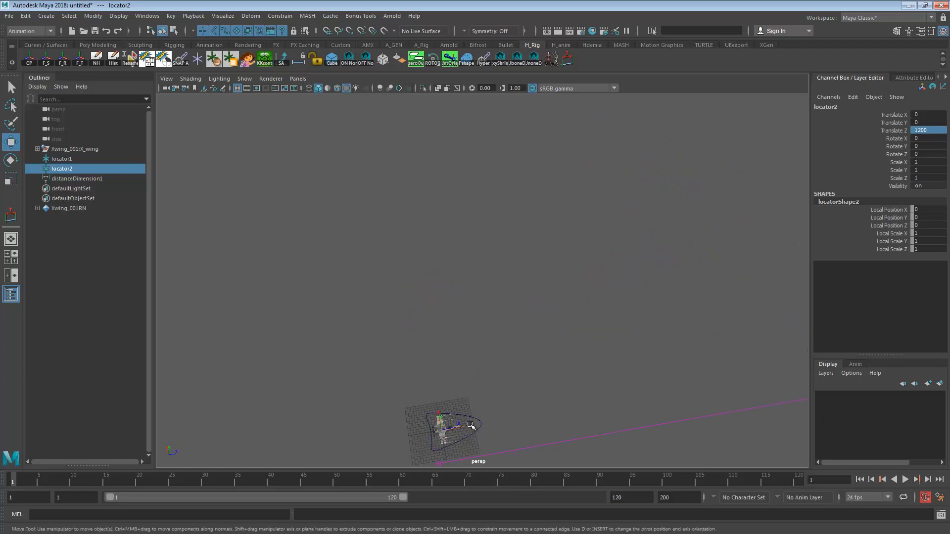
left_click(479, 423)
left_click_drag(573, 441, 551, 325, "alt")
key("r")
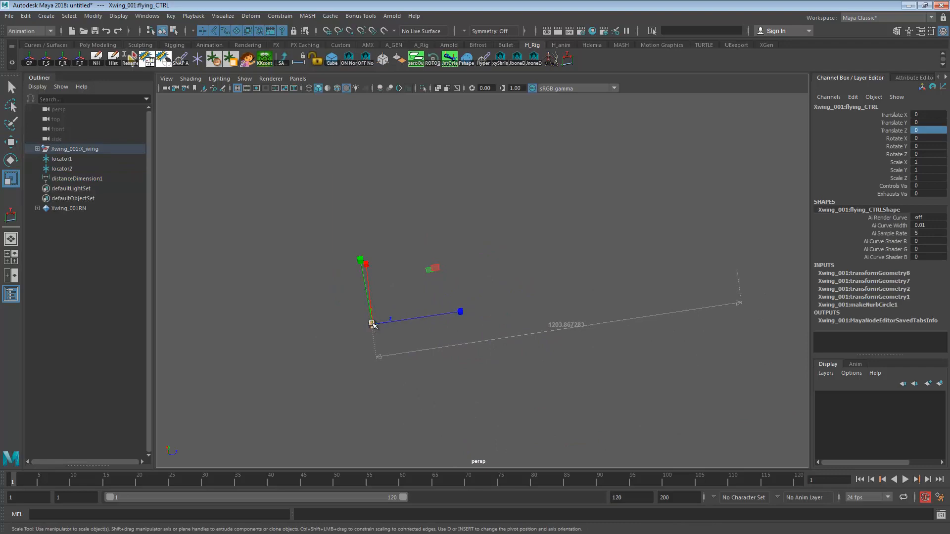
left_click_drag(372, 324, 915, 323)
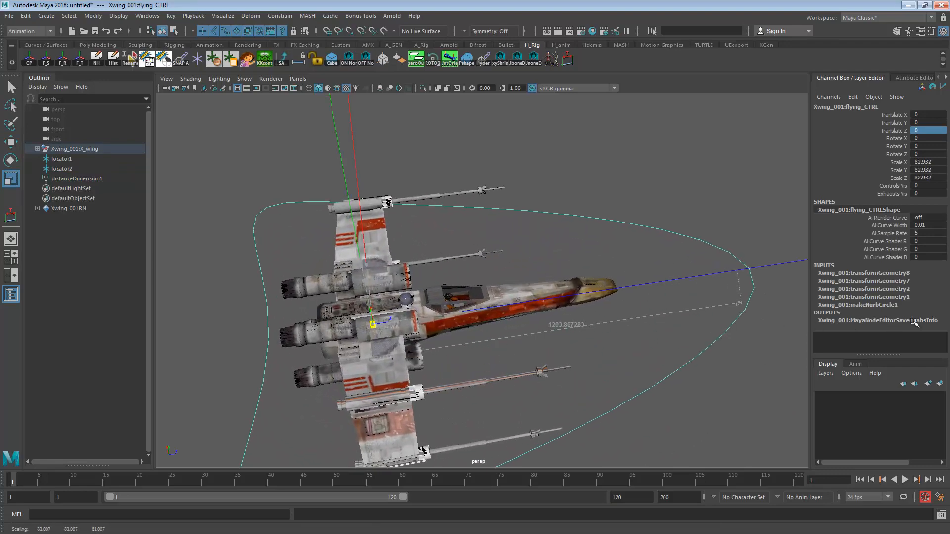
Fit the X-wing to the measurement by moving it along Z to about 293.5 and scaling it uniformly to about 96.9
key("w")
left_click_drag(460, 310, 569, 291)
key("r")
left_click_drag(482, 310, 537, 299)
key("w")
Set flying_CTRL's Scale X, Y and Z to 100
left_click_drag(597, 342, 628, 332, "alt")
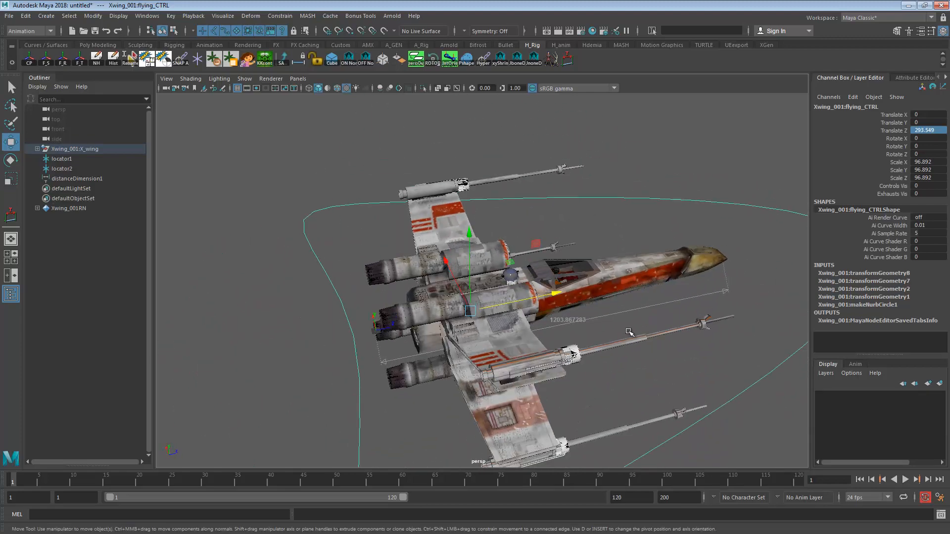
right_click_drag(628, 332, 613, 331, "alt")
left_click_drag(613, 331, 540, 332, "alt")
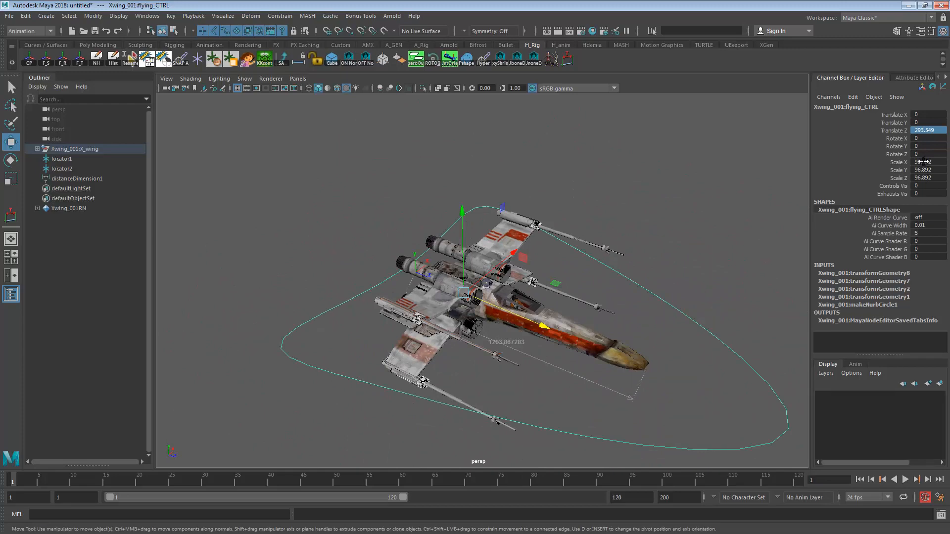
left_click_drag(925, 163, 925, 178)
type("100")
key("Return")
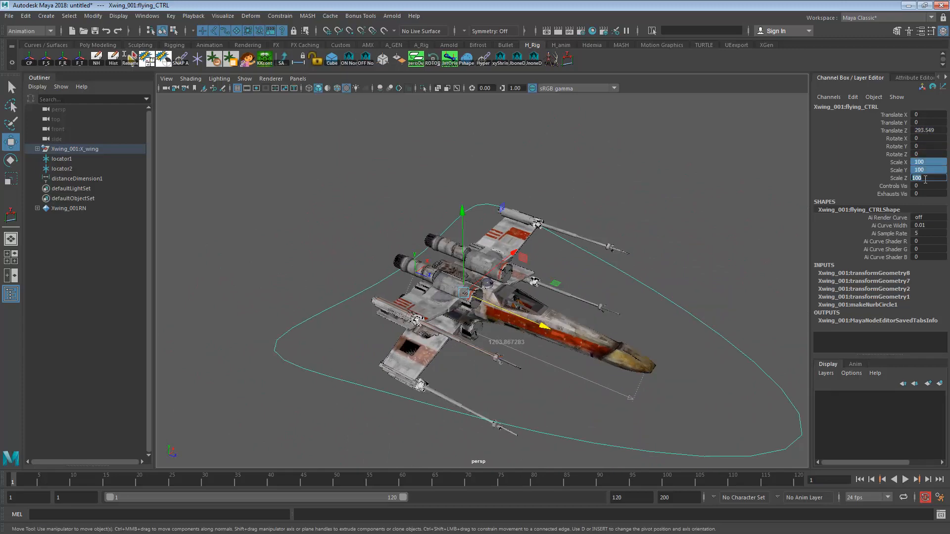
Set flying_CTRL's Translate Z to 0 to put the X-wing back at the origin
left_click_drag(790, 241, 721, 247, "alt")
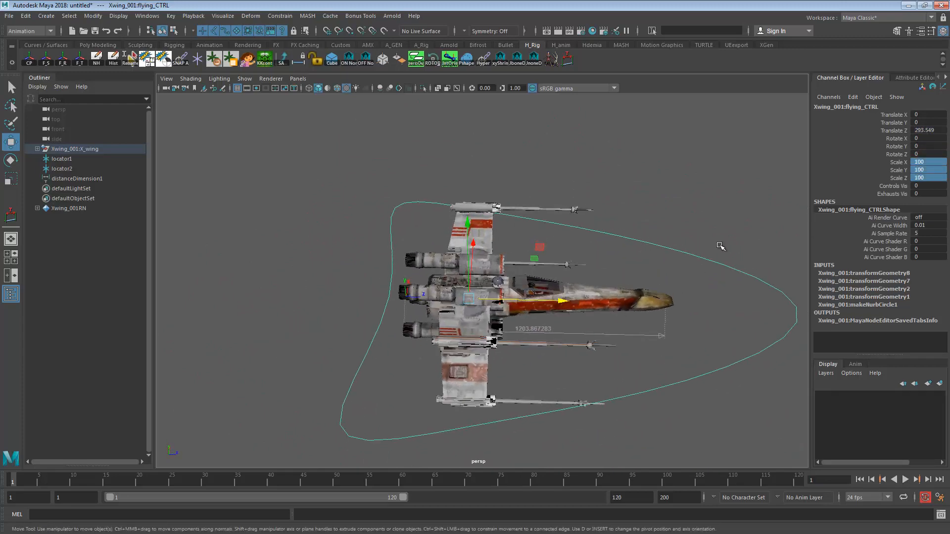
double_click(936, 130)
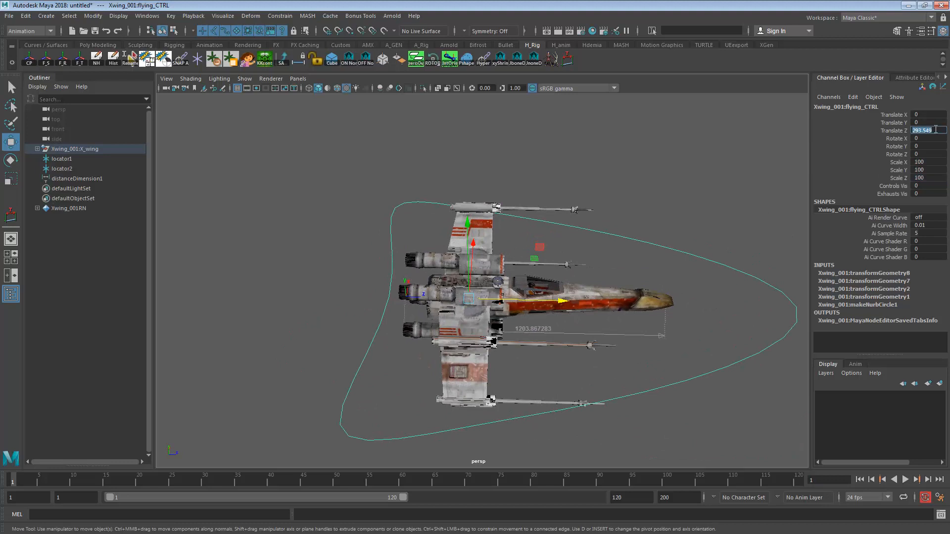
type("0")
key("Return")
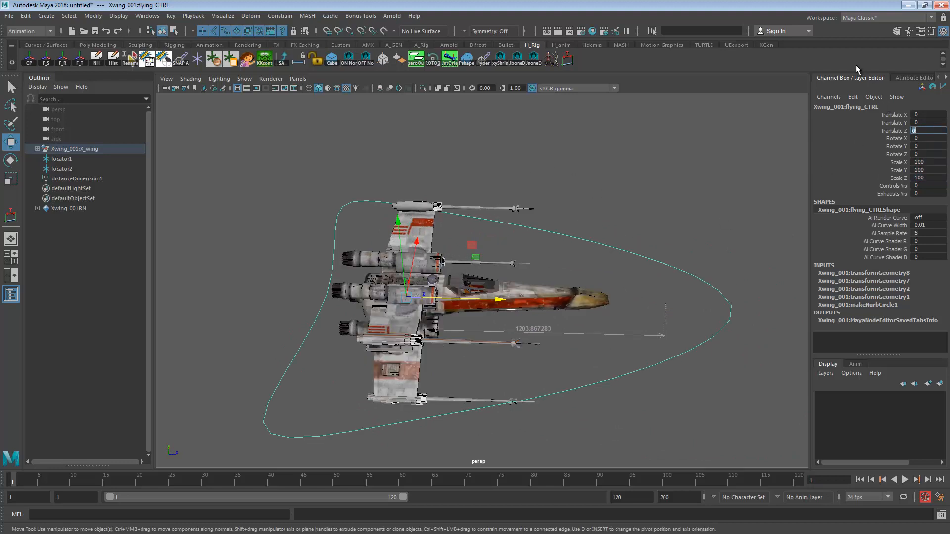
left_click_drag(890, 185, 891, 193)
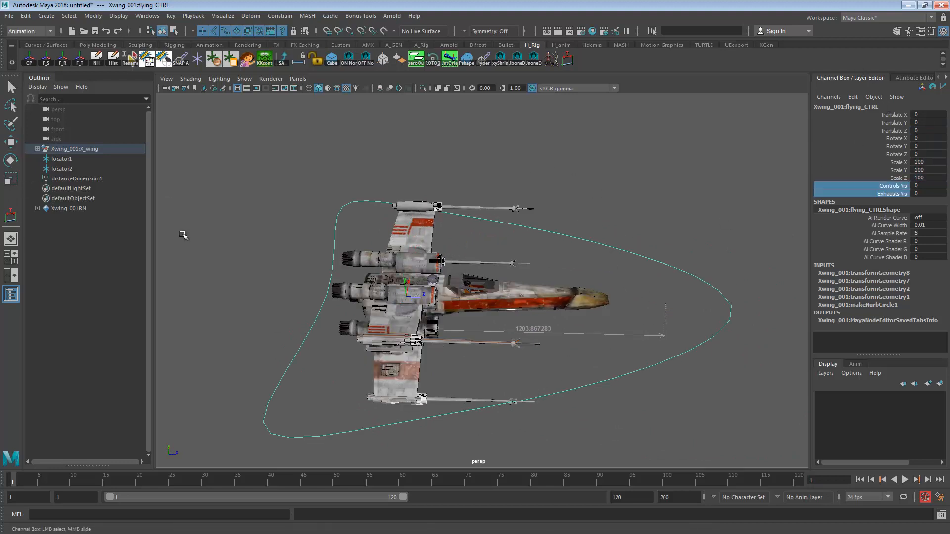
Delete locator1, locator2 and distanceDimension1 from the scene
left_click(58, 158)
key("w")
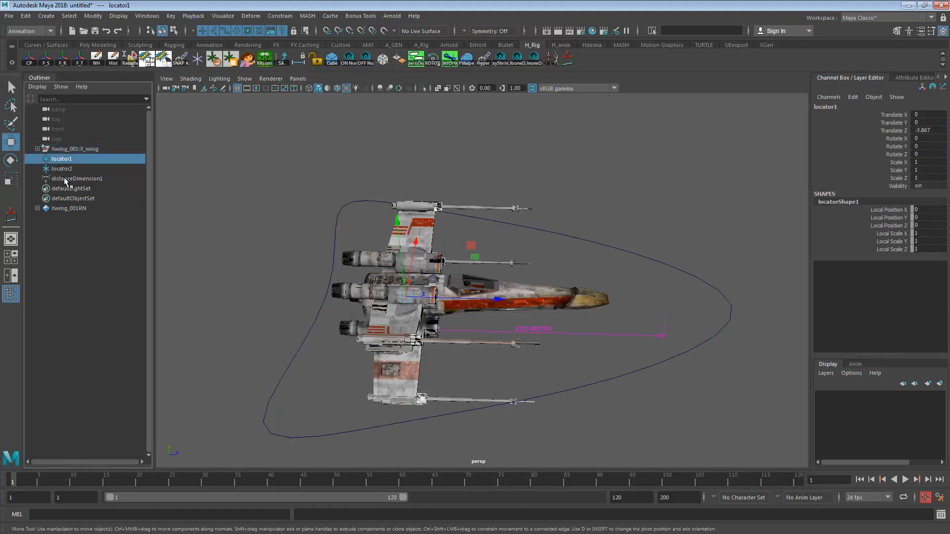
left_click(60, 179, "shift")
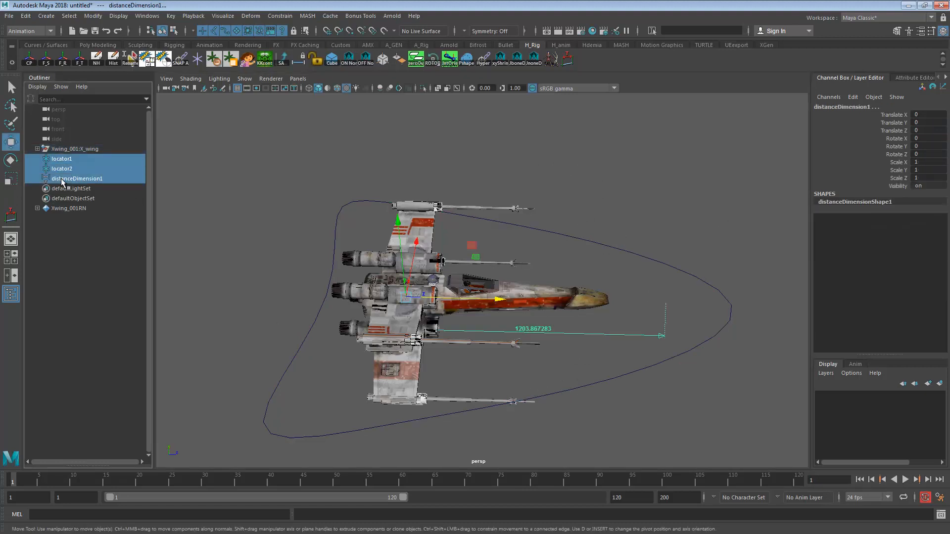
key("Delete")
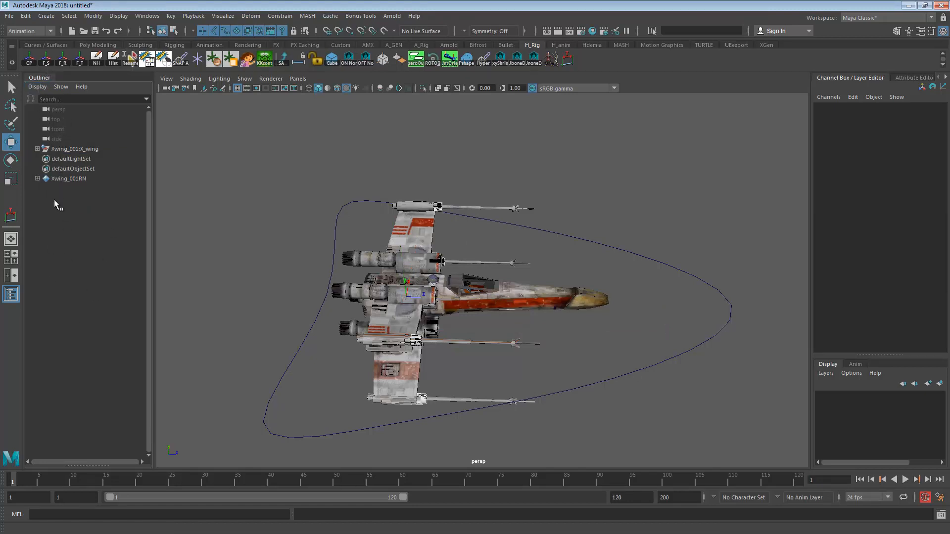
Hide the Outliner and show it again, twice in a row
left_click(10, 294)
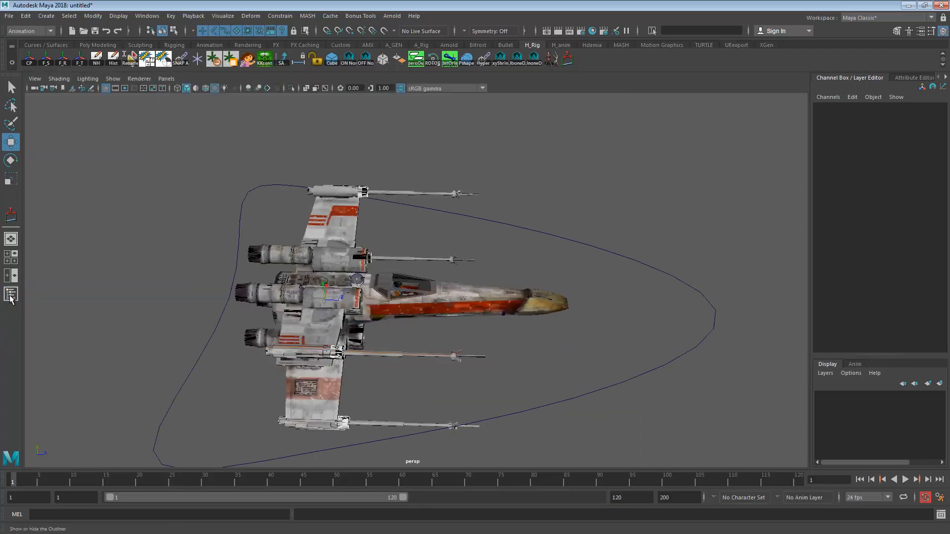
left_click(10, 295)
left_click(10, 295)
left_click(10, 295)
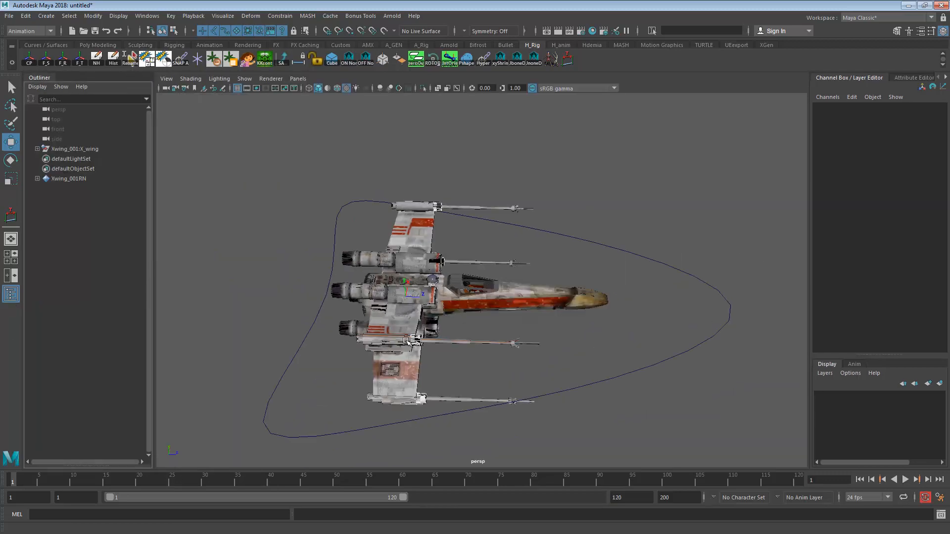
Select the X-wing's flying_CTRL, view the planning.jpg storyboard in ACDSee Quick View, and return to Maya
scroll(550, 323, "down", 5)
left_click(628, 292)
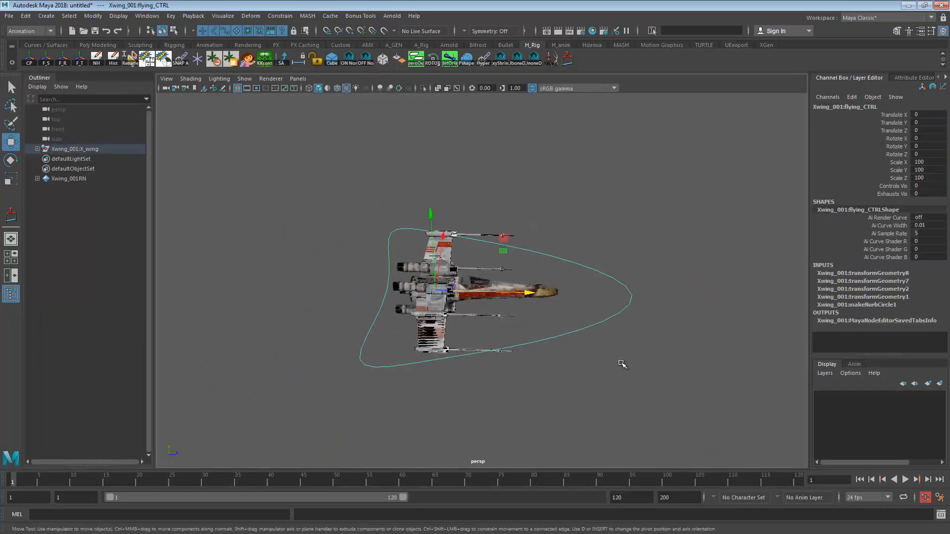
key("alt+Tab")
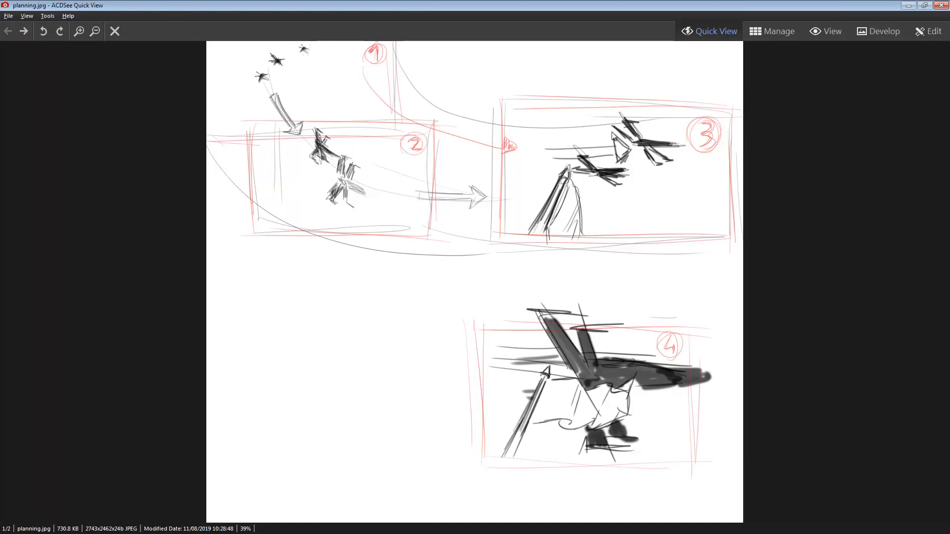
key("alt+Tab")
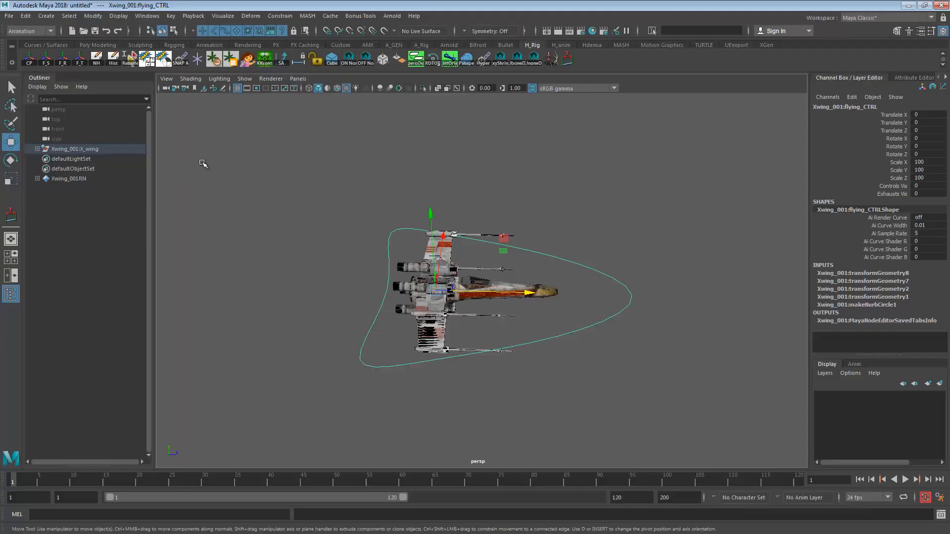
Create a second reference to Xwing_001.ma from the project's scenes/rig folder
left_click_drag(204, 163, 356, 295, "alt")
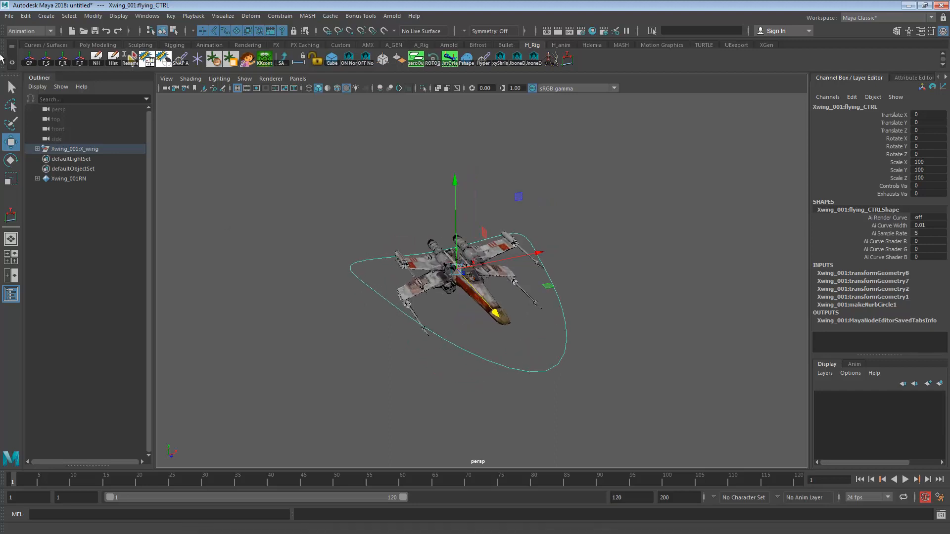
left_click(8, 16)
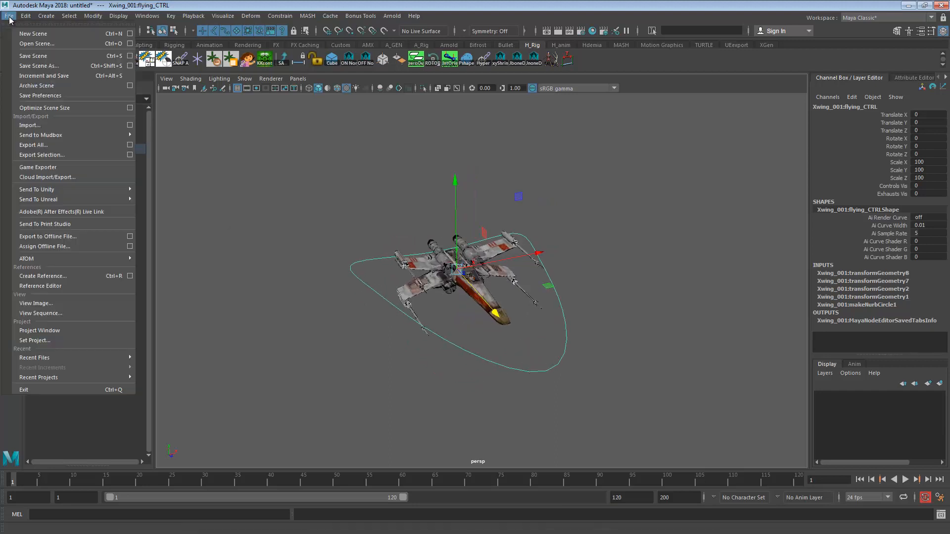
left_click(34, 275)
left_click(426, 170)
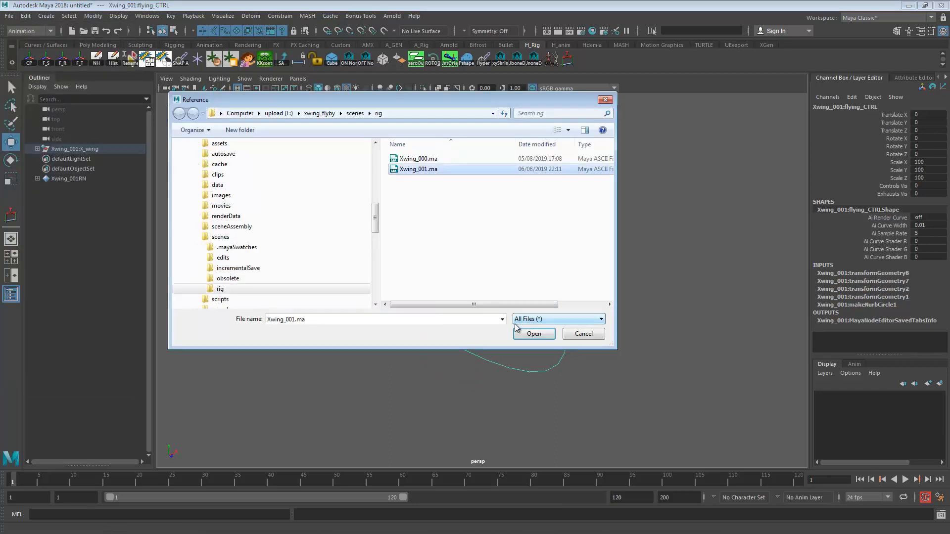
left_click(526, 335)
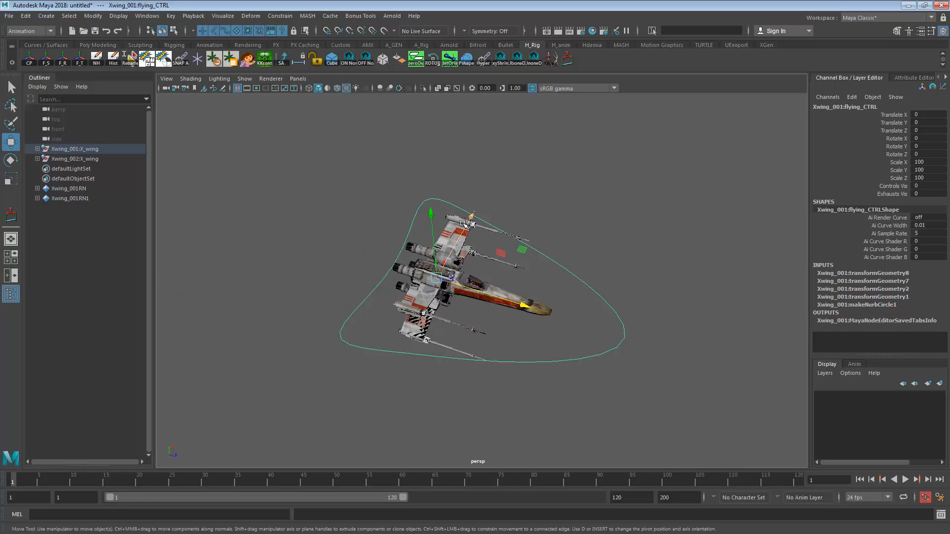
Move the first X-wing along X to about 1197 and select the newly referenced X-wing's flying_CTRL at the origin
left_click_drag(462, 223, 523, 142)
right_click_drag(312, 321, 514, 333, "alt")
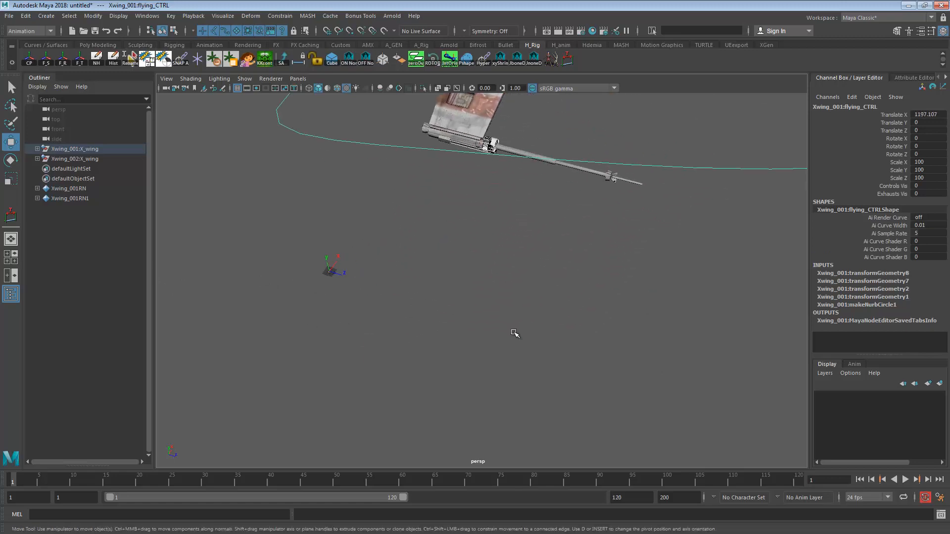
left_click_drag(303, 259, 388, 282)
key("f")
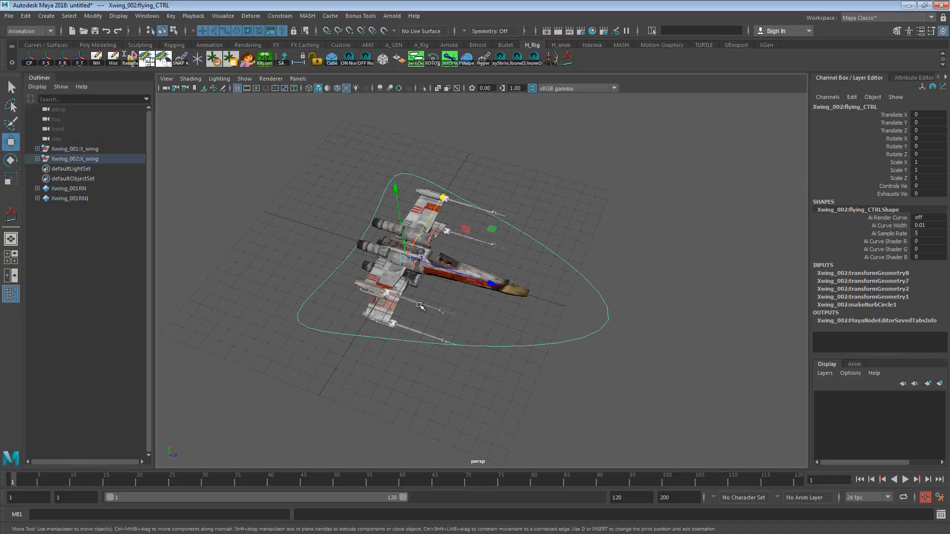
Set the second X-wing's flying_CTRL scale to 100 on X, Y and Z
right_click_drag(560, 304, 585, 316, "alt")
left_click_drag(584, 316, 505, 222, "alt")
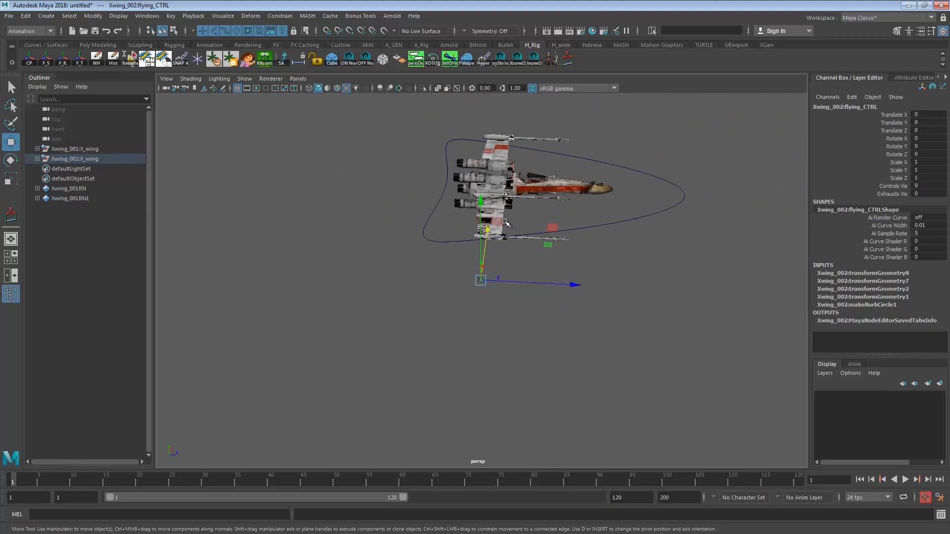
middle_click_drag(505, 223, 481, 246, "alt")
left_click_drag(347, 349, 537, 289)
left_click_drag(927, 177, 925, 162)
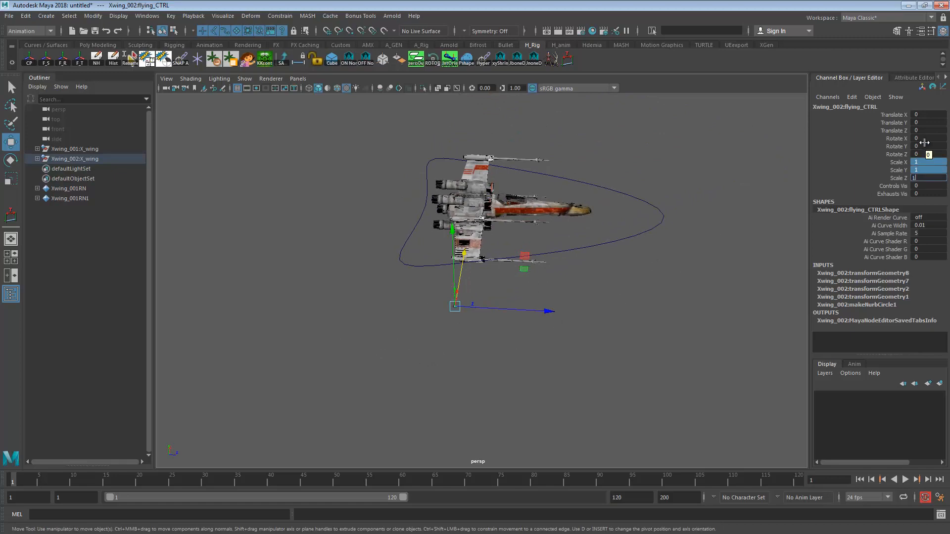
key("Return")
Check the planning.jpg sketch in ACDSee Quick View, return to Maya, and move the first X-wing along X to about 823
left_click_drag(727, 266, 568, 280, "alt")
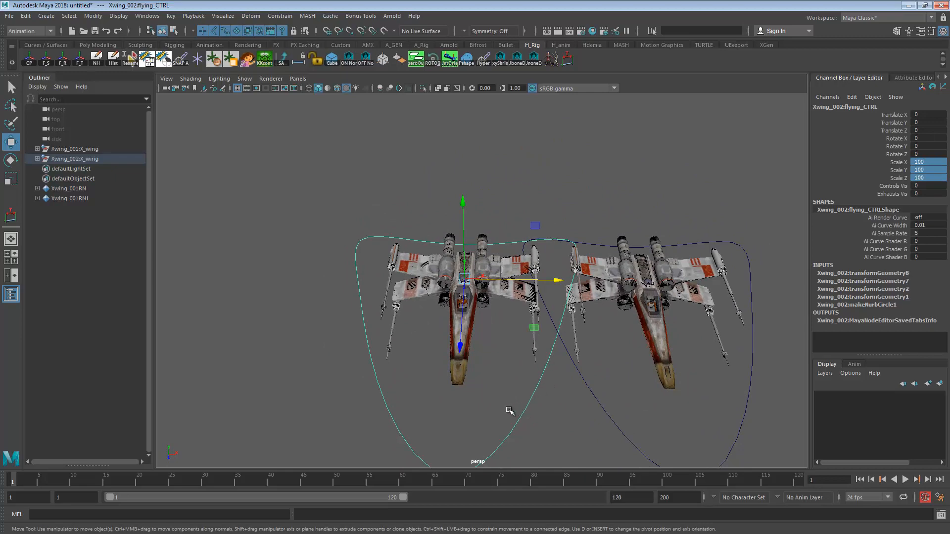
left_click_drag(508, 409, 673, 441)
key("alt+Tab")
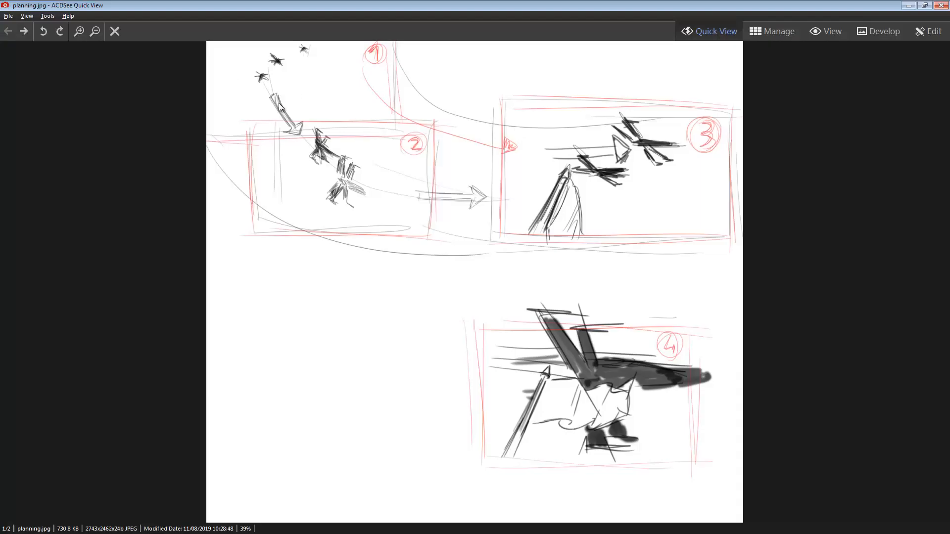
key("alt+Tab")
left_click_drag(732, 281, 673, 280)
Move the second X-wing's flying_CTRL to about X -1126 and Z -846, beside and slightly behind the first X-wing
left_click(388, 439)
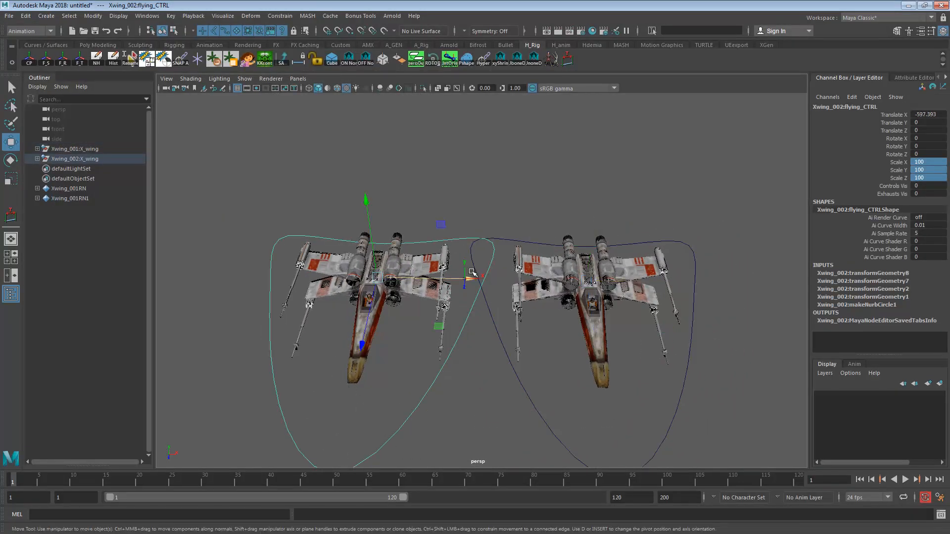
left_click_drag(472, 271, 410, 279)
key("ctrl+z")
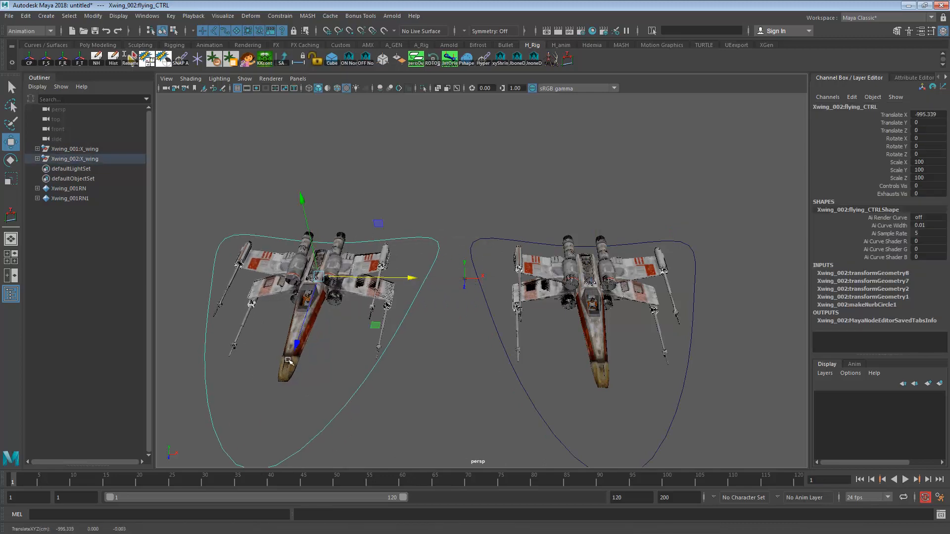
left_click_drag(297, 342, 328, 243)
mouse_move(322, 267)
left_mouse_down("alt")
mouse_move(356, 352)
mouse_move(414, 360)
mouse_move(335, 302)
mouse_move(311, 264)
left_mouse_up("alt")
left_click_drag(344, 369, 346, 303, "alt")
left_click_drag(358, 224, 327, 228)
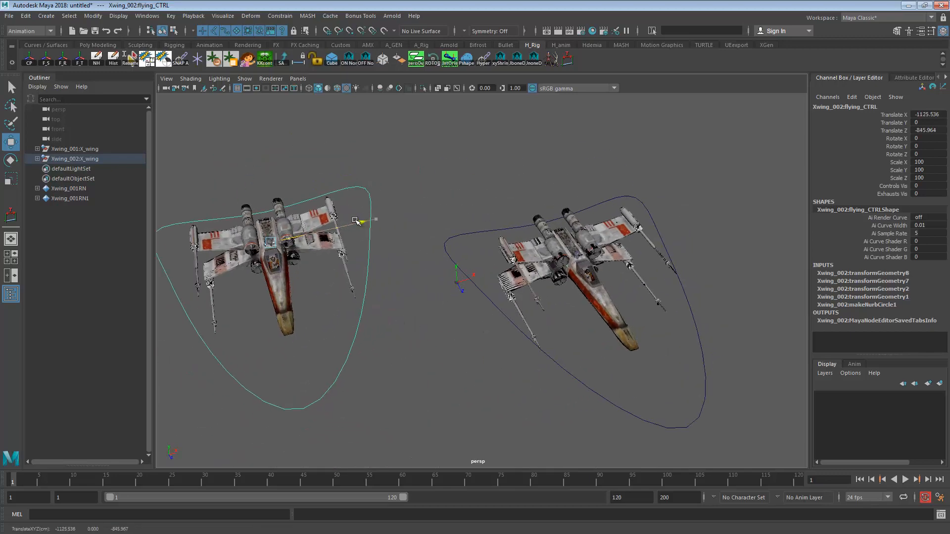
Move the first X-wing's flying_CTRL along X to about 1029 and clear the selection
left_click(587, 368)
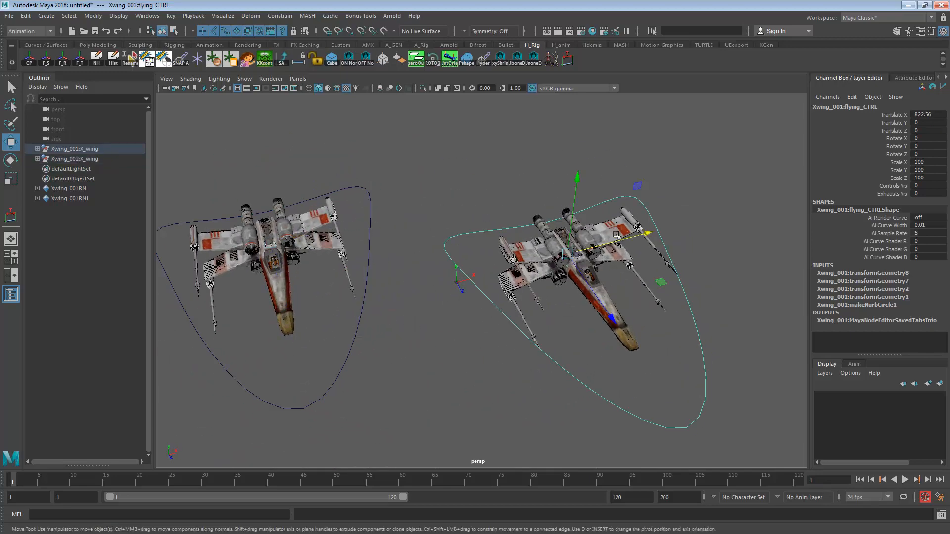
left_click_drag(618, 236, 653, 231)
left_click_drag(277, 307, 322, 290, "alt")
left_click(435, 316)
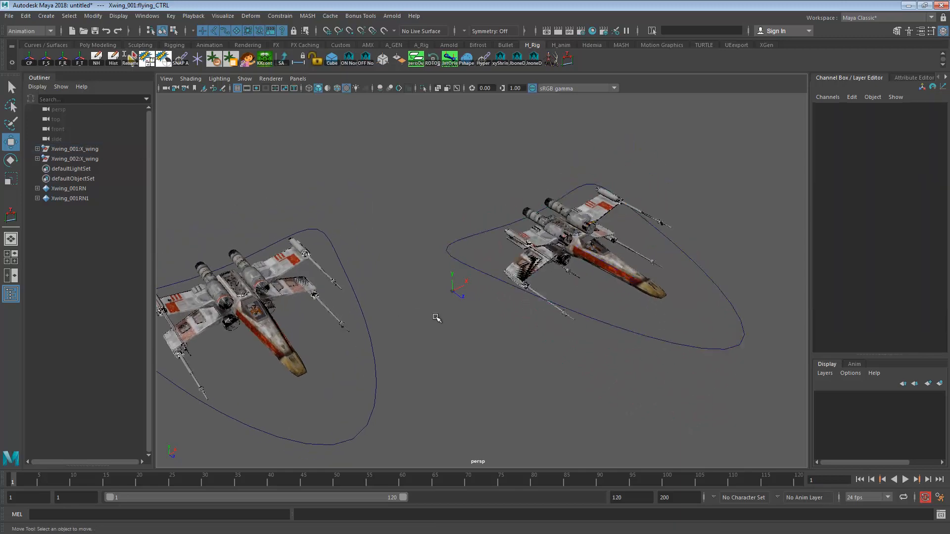
Move the second X-wing along X to about -929, view the planning.jpg sketch in ACDSee Quick View, and return to Maya
left_click(366, 311)
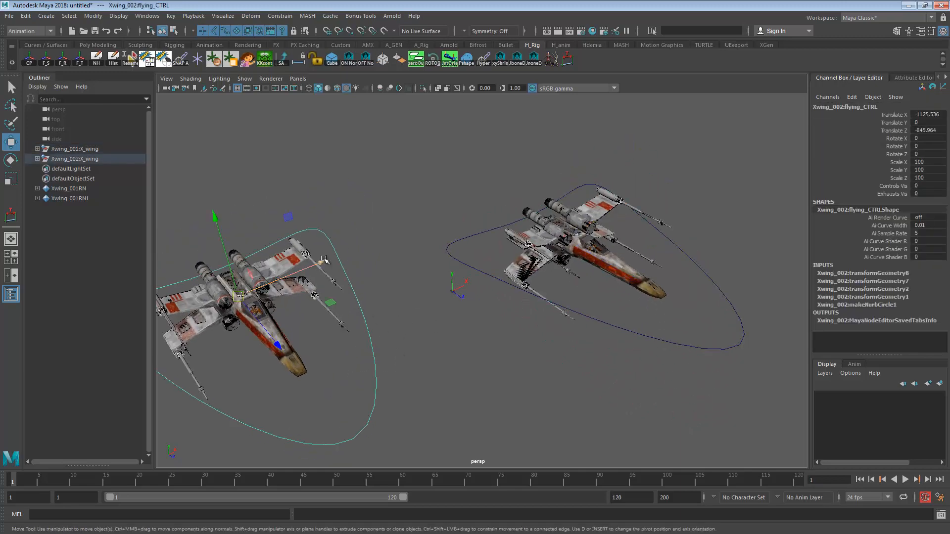
left_click_drag(317, 255, 333, 241)
key("alt+Tab")
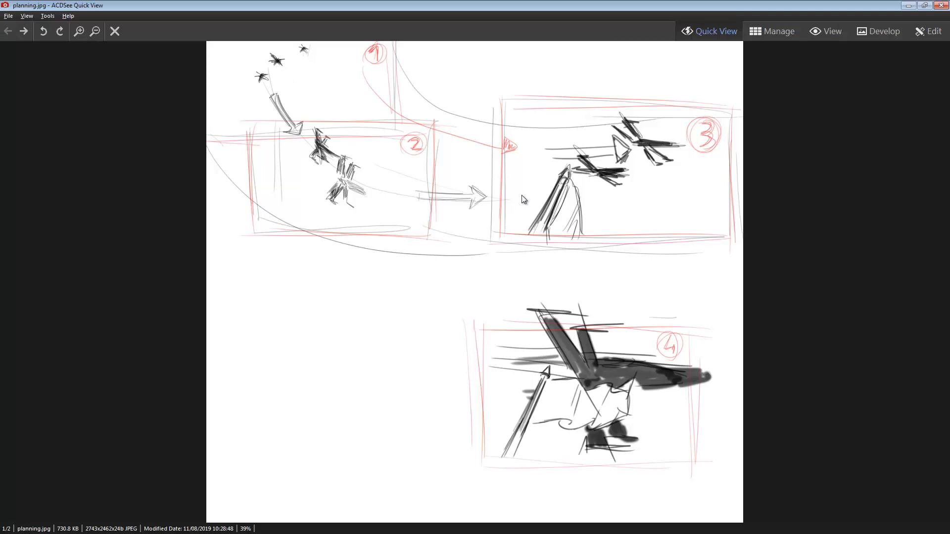
key("alt+Tab")
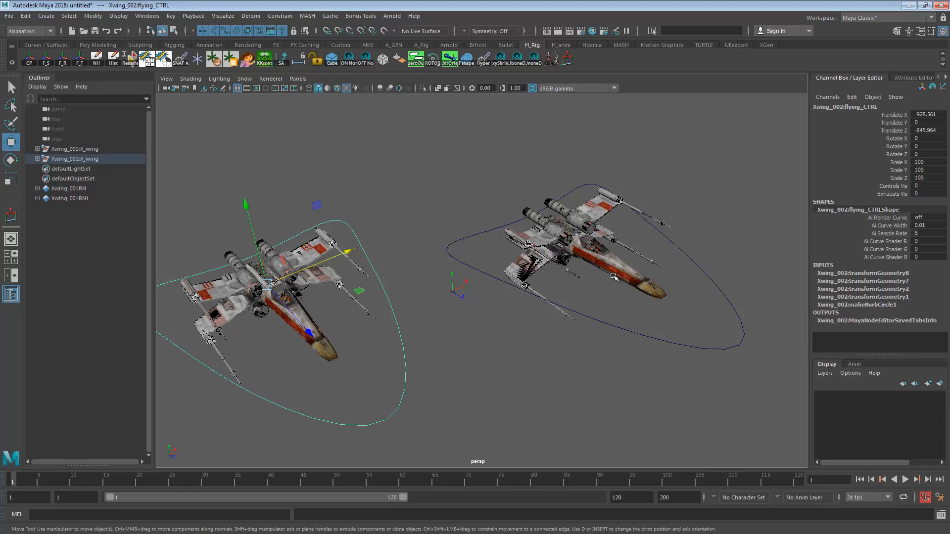
Create a locator at the origin between the two X-wings
right_click_drag(483, 280, 518, 277, "alt")
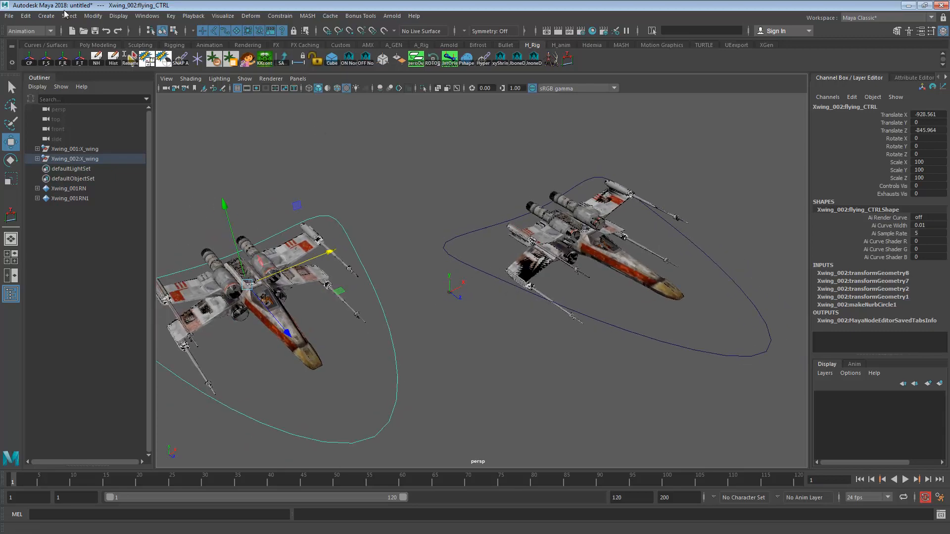
left_click(46, 15)
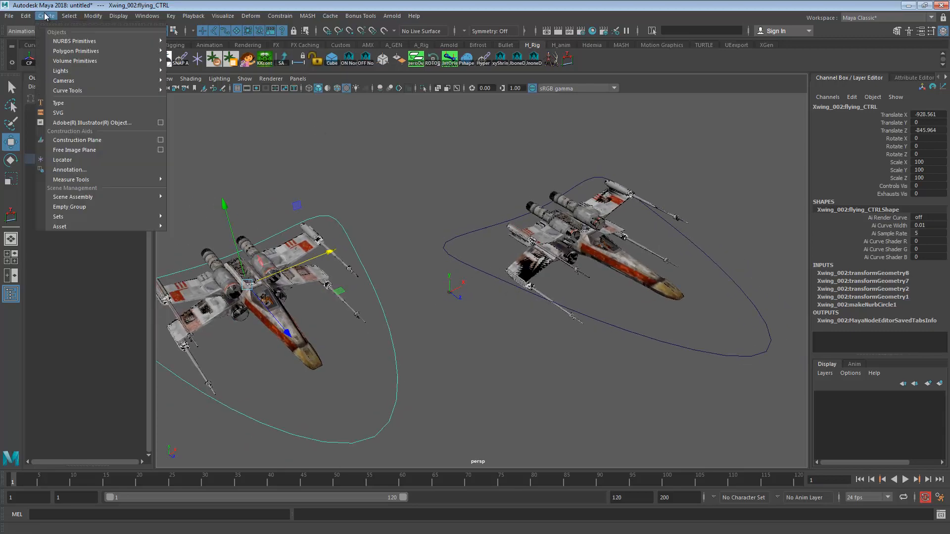
left_click(90, 159)
key("f")
left_click_drag(622, 314, 594, 297, "alt")
right_click_drag(475, 274, 49, 99, "alt")
left_click_drag(434, 240, 439, 266, "alt")
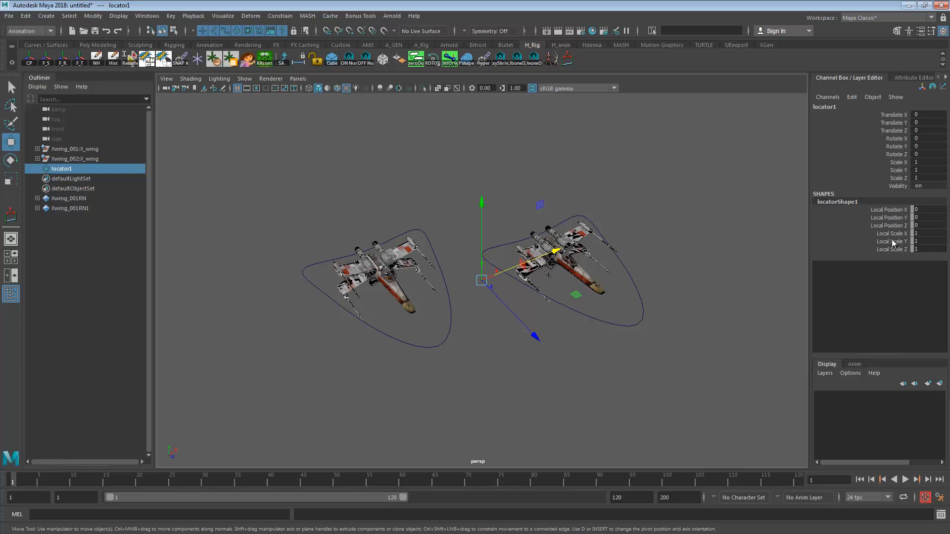
Enlarge the locator by raising its Local Scale X, Y and Z to about 553.6, and deselect it
left_click_drag(892, 234, 890, 251)
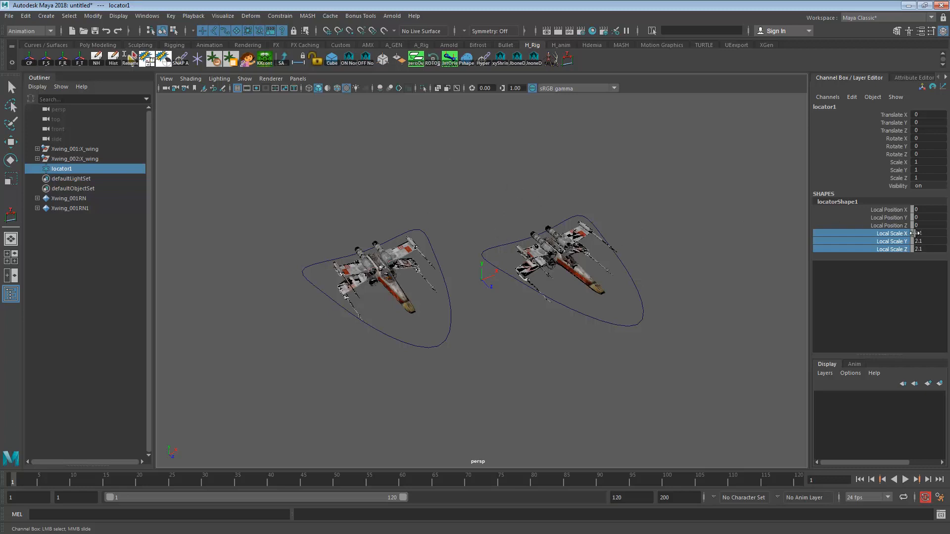
left_click_drag(901, 237, 898, 255)
middle_click_drag(334, 148, 399, 157)
middle_click_drag(863, 207, 909, 234)
left_click_drag(897, 179, 895, 163)
left_click(892, 235)
left_click_drag(893, 236, 887, 249)
left_click(535, 355)
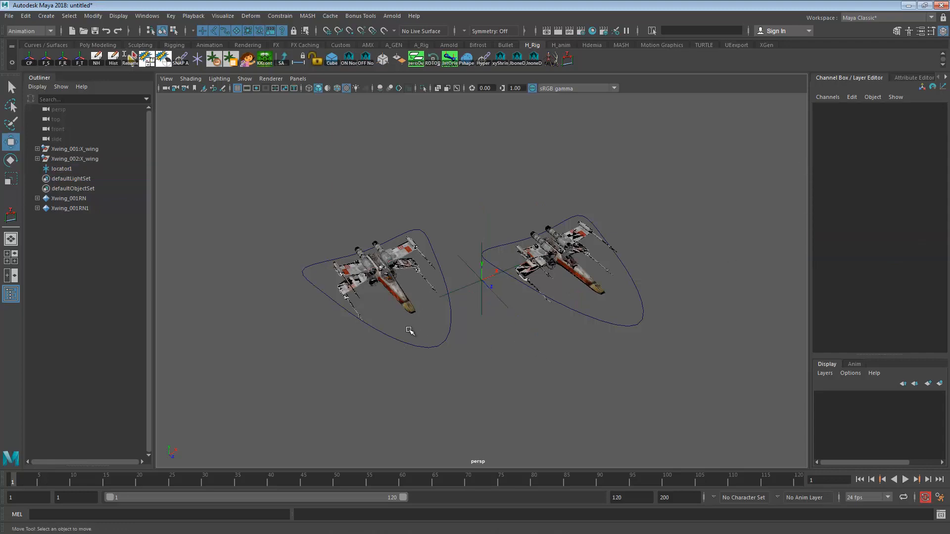
Select the first and the second X-wing's flying_CTRL curves in turn
scroll(598, 364, "up", 8)
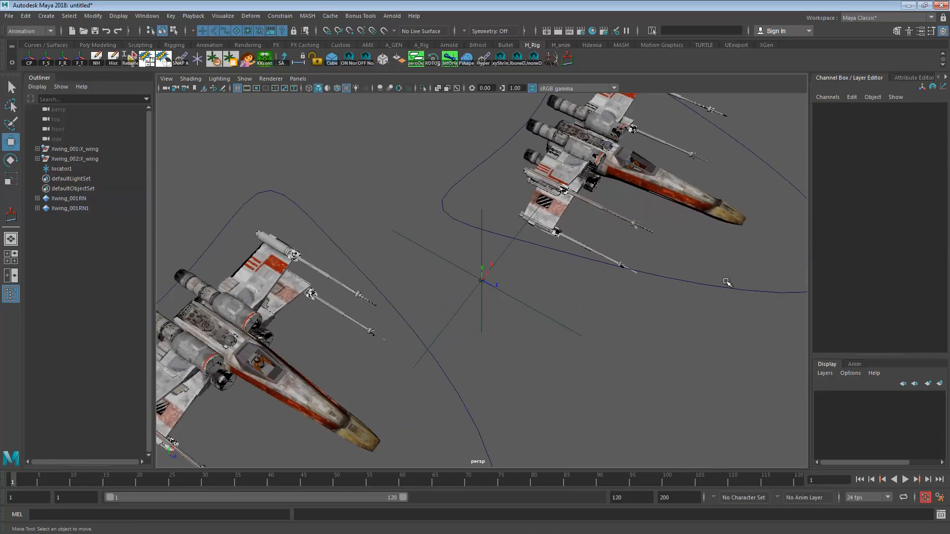
left_click_drag(724, 279, 713, 304)
left_click_drag(434, 429, 510, 424)
scroll(585, 424, "down", 1)
scroll(586, 425, "down", 3)
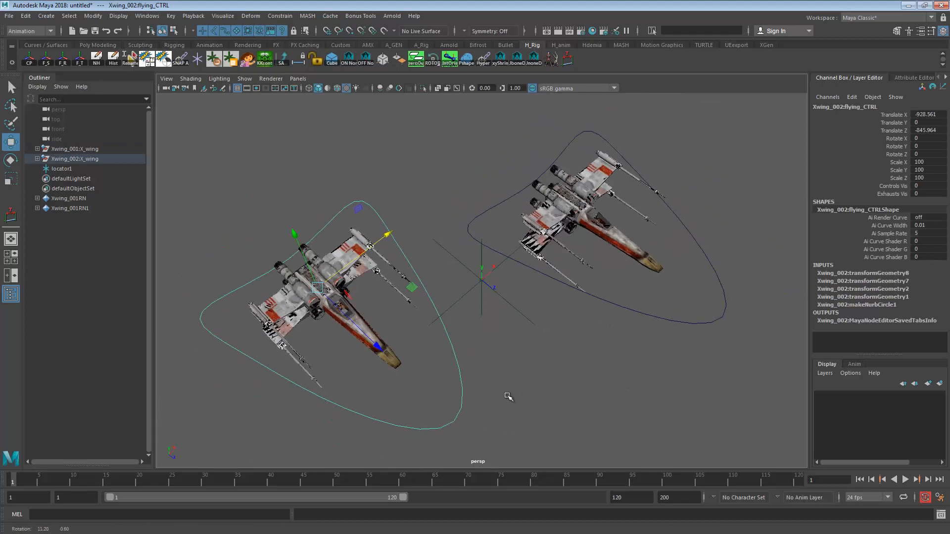
Try moving the locator along its Z axis, and undo the move
left_click(521, 304)
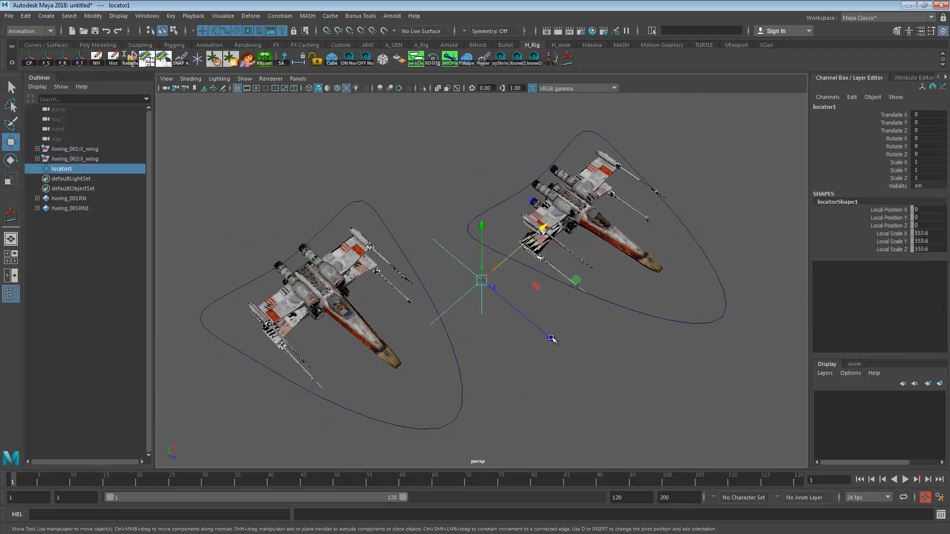
left_click_drag(552, 339, 806, 348)
key("ctrl+z")
left_click_drag(618, 358, 602, 333, "alt")
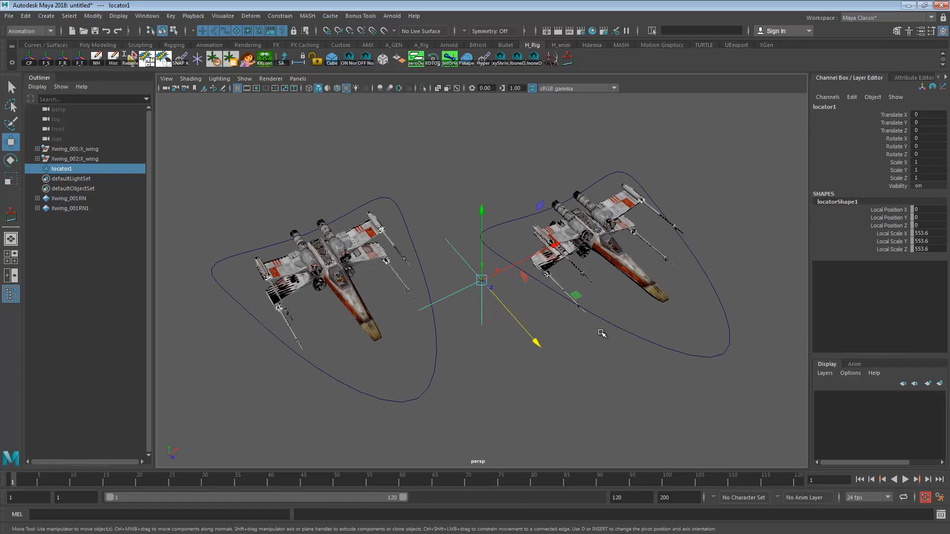
Parent-constrain the first X-wing's flying_CTRL to locator1 with the constraint options reset to their defaults
left_click(496, 383)
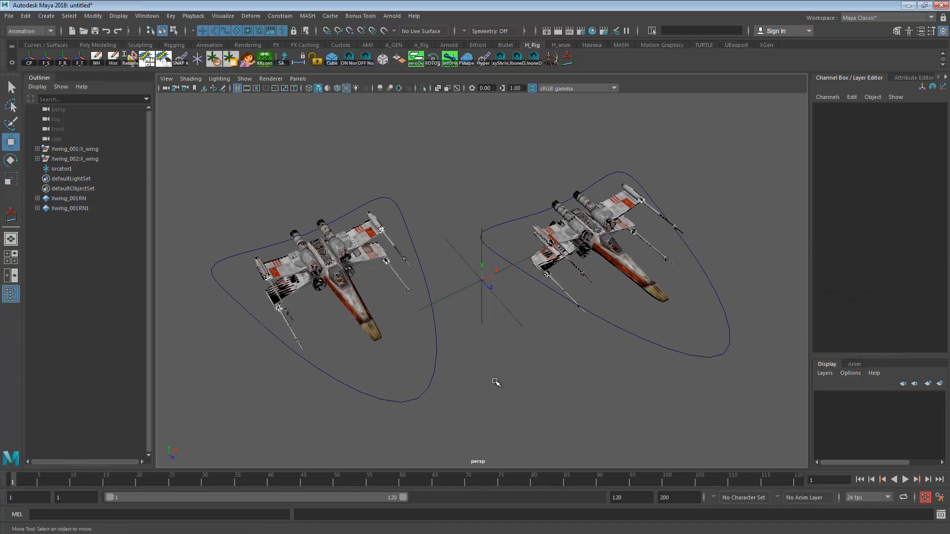
left_click_drag(495, 383, 528, 315)
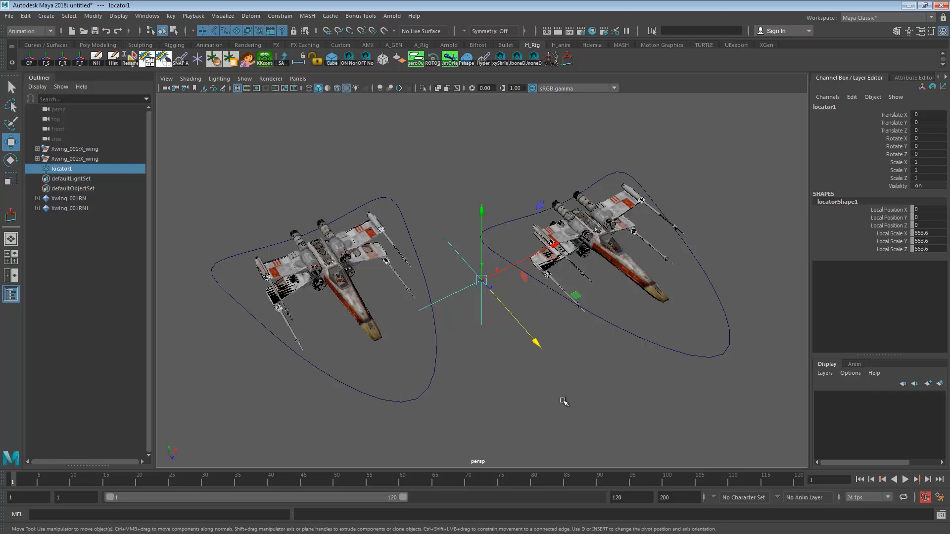
left_click_drag(462, 403, 497, 312)
left_click(648, 343)
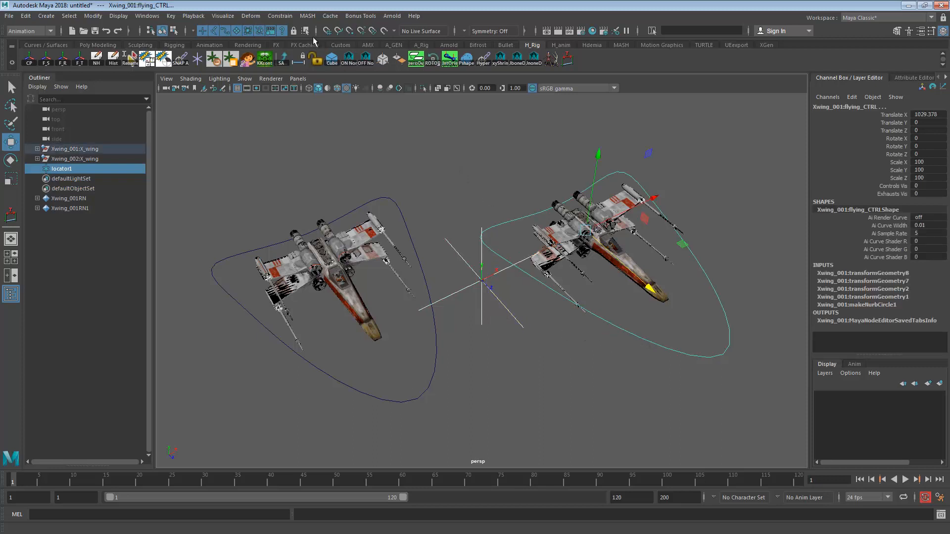
left_click(14, 32)
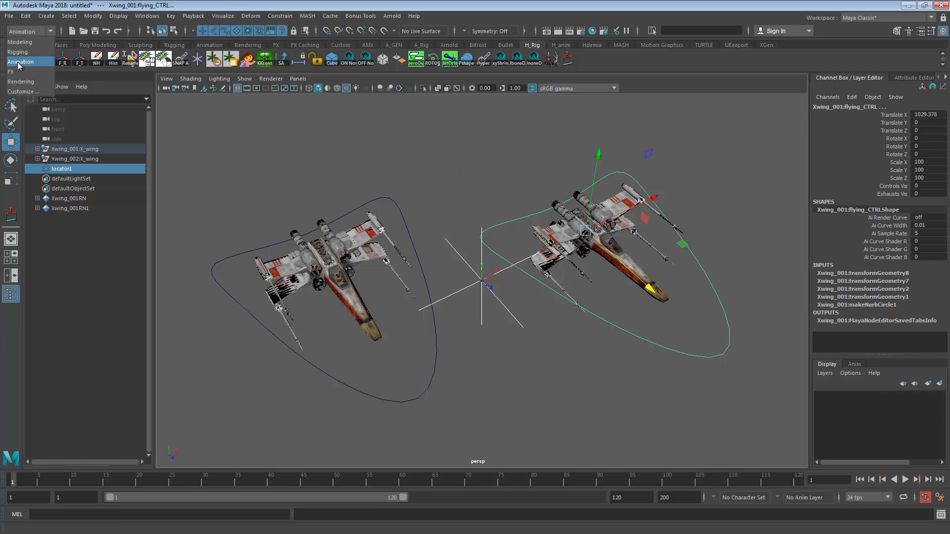
left_click(11, 61)
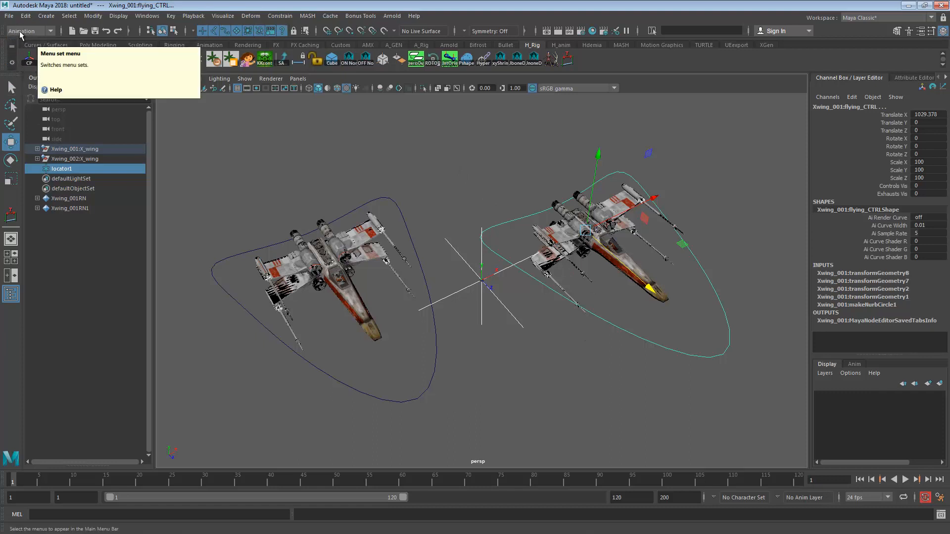
left_click(280, 16)
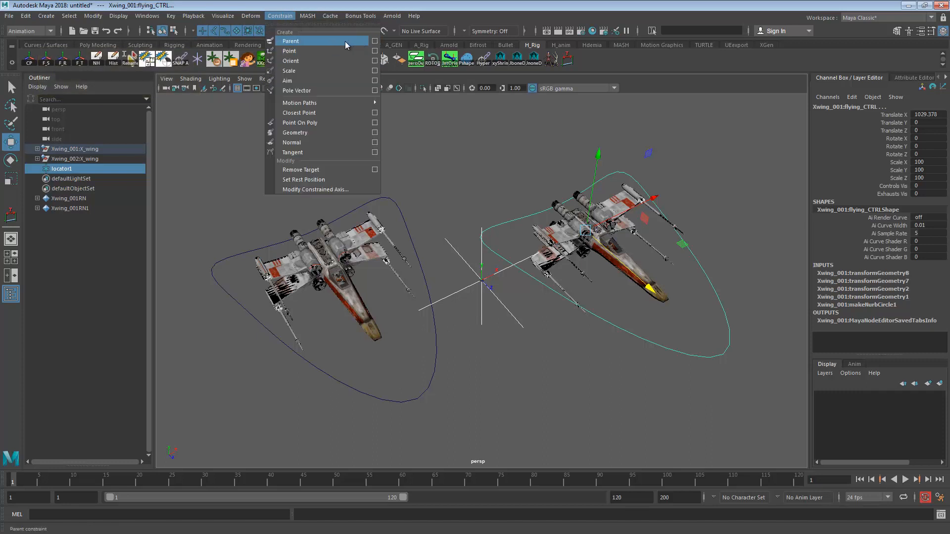
left_click(374, 41)
left_click_drag(408, 187, 317, 96)
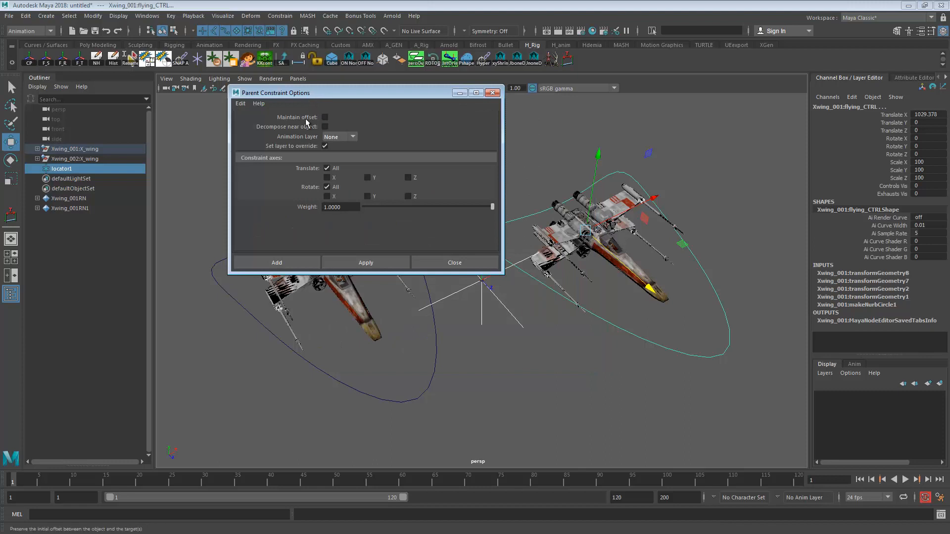
left_click(240, 103)
left_click(256, 125)
left_click(342, 265)
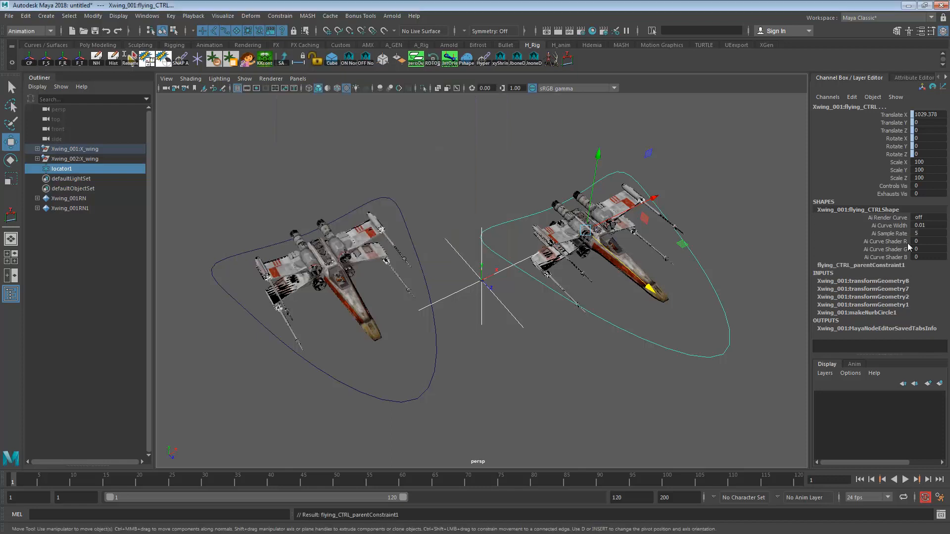
Test the parent constraint by moving the first X-wing freely and locator1 along Z, undoing each move
left_click_drag(656, 395, 698, 329)
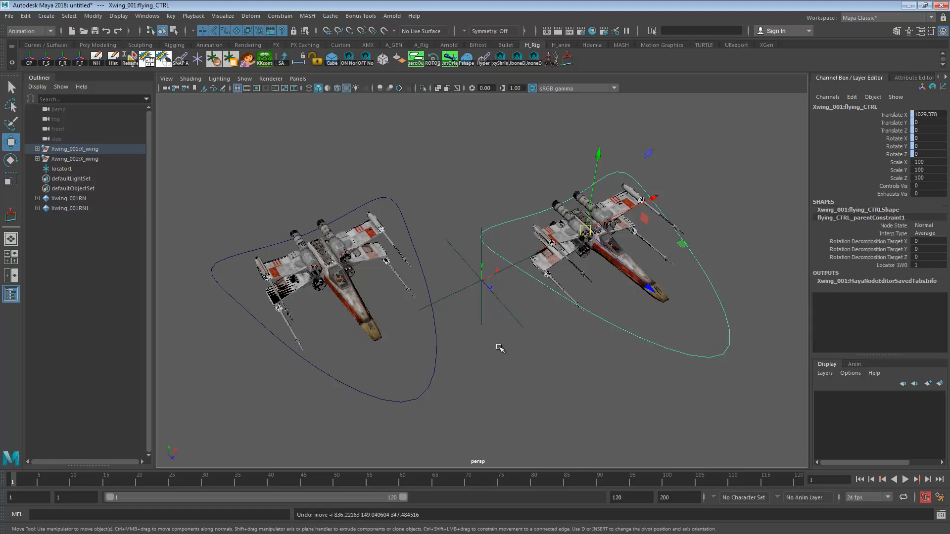
left_click_drag(589, 246, 626, 170)
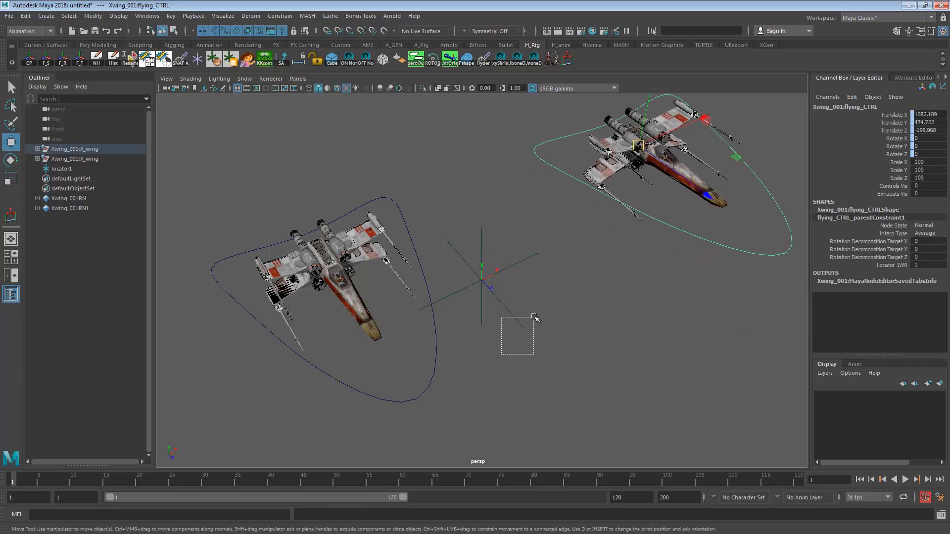
left_click(517, 322)
key("ctrl+z")
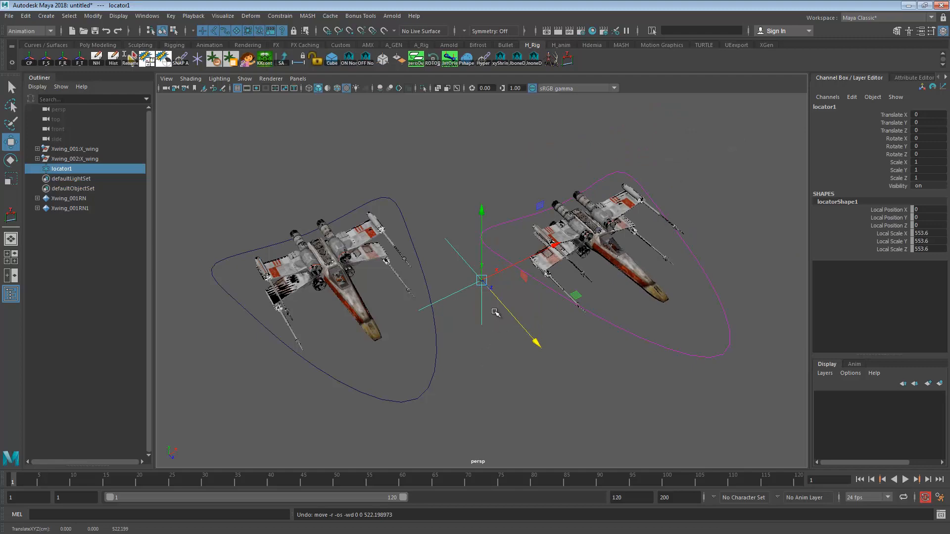
left_click_drag(513, 315, 614, 436)
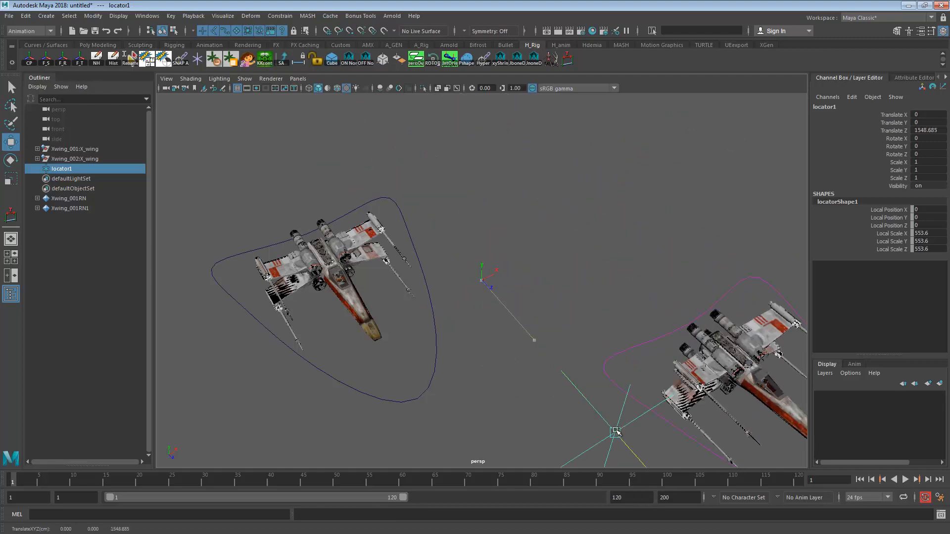
key("ctrl+z")
Try rotating locator1 about its Z axis to about -4 degrees, and clear the selection
key("e")
left_click_drag(459, 235, 492, 272)
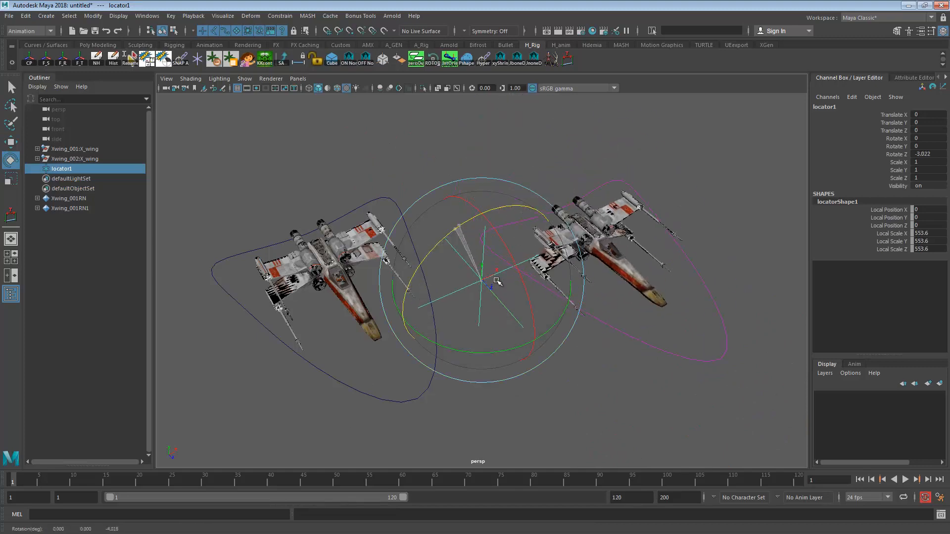
key("q")
left_click(558, 381)
left_click_drag(558, 381, 309, 243, "alt")
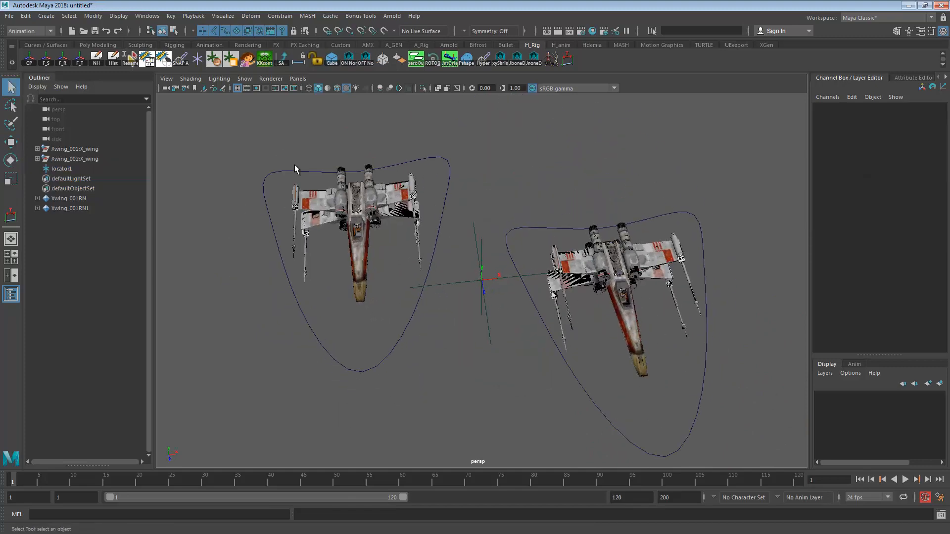
Parent-constrain the second X-wing's flying_CTRL to locator1
left_click_drag(497, 335, 498, 335)
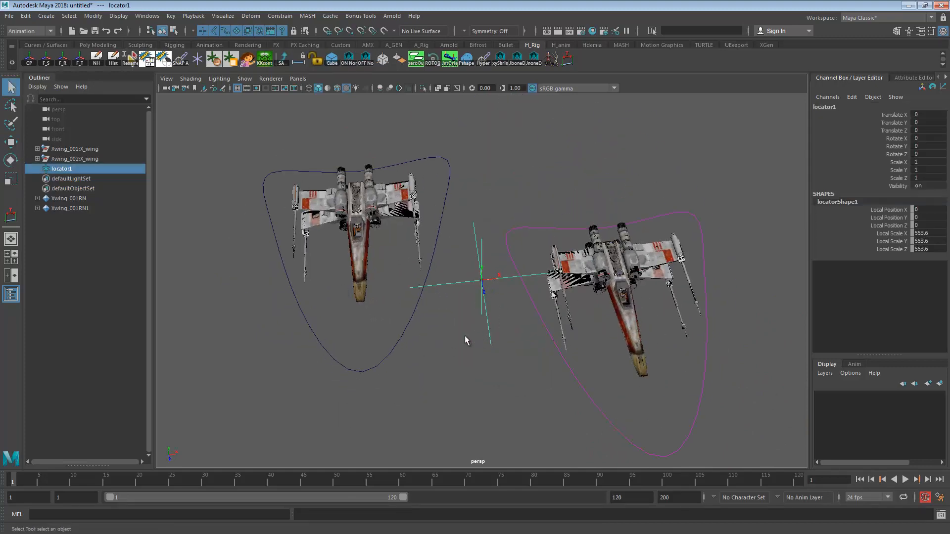
left_click_drag(359, 334, 391, 399, "shift")
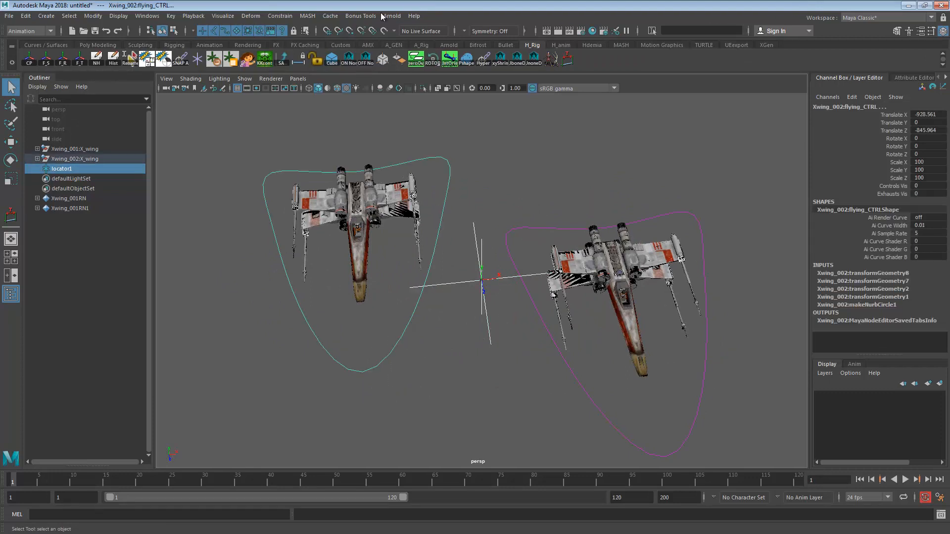
left_click(280, 15)
left_click(287, 41)
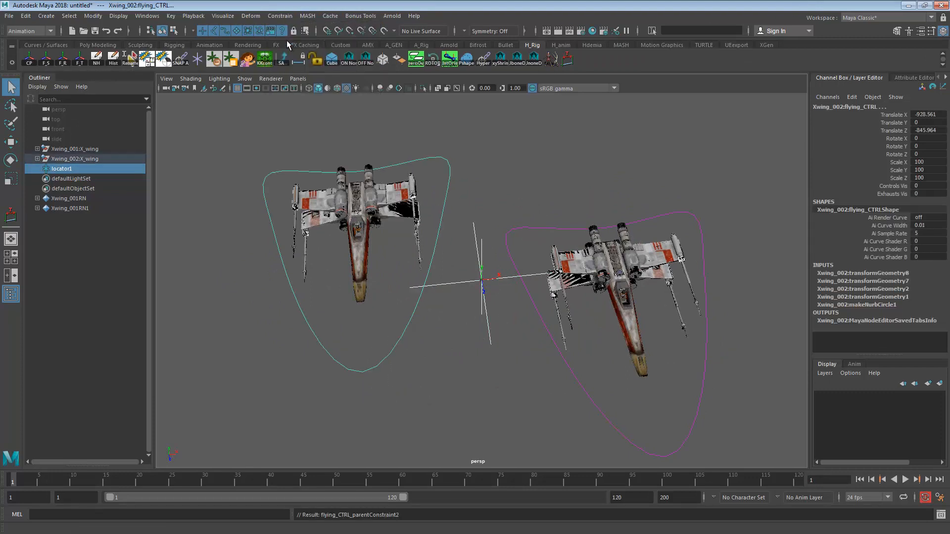
Test the constraints on both X-wings by moving locator1 along Z and rotating it about Z, undoing each change
left_click_drag(484, 309, 510, 341)
left_click_drag(582, 391, 561, 324, "alt")
key("w")
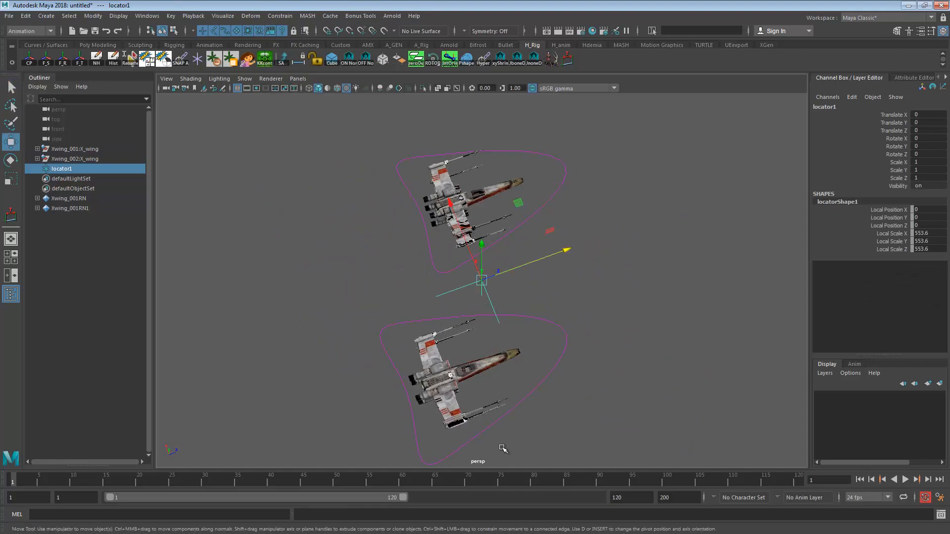
left_click_drag(613, 359, 517, 338, "alt")
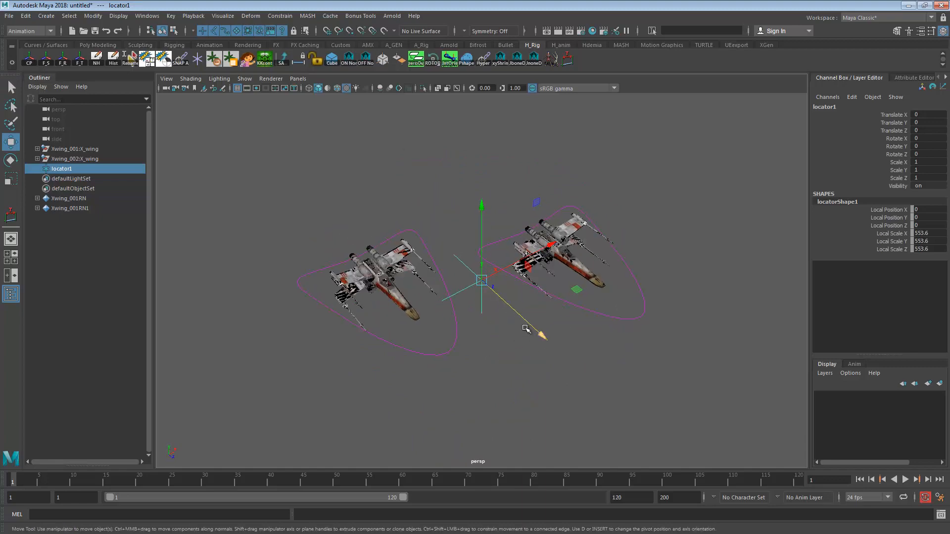
left_click_drag(523, 318, 532, 327)
key("ctrl+z")
key("e")
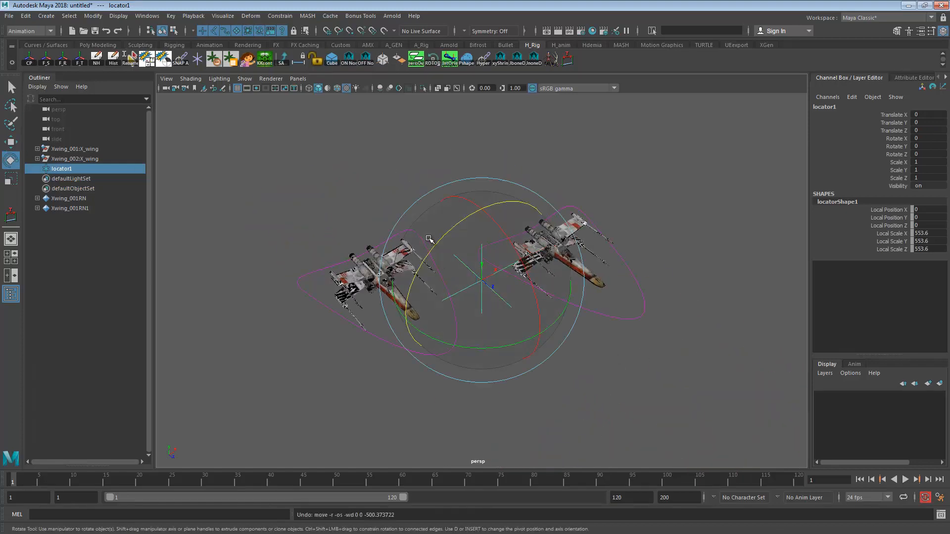
left_click_drag(431, 240, 428, 355)
key("ctrl+z")
key("ctrl+z")
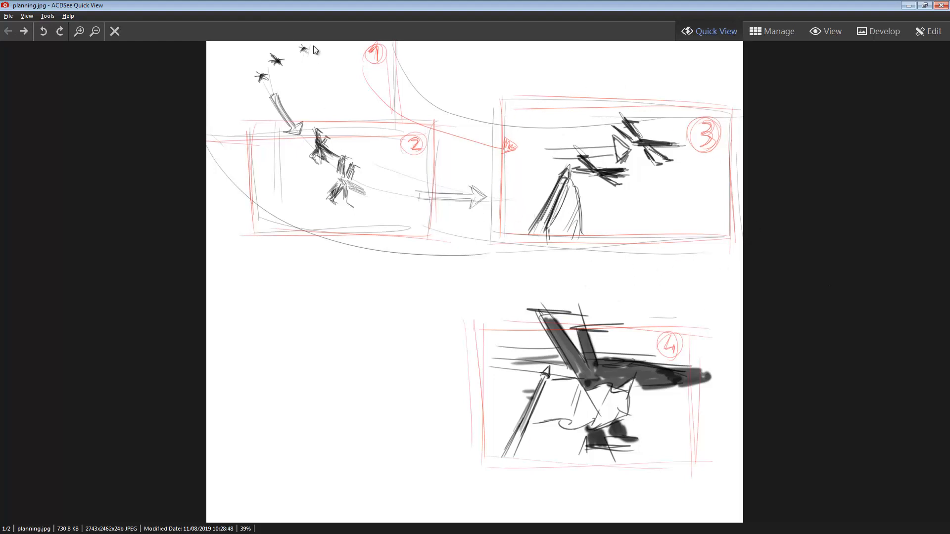
Switch from the planning sketch back to Maya and set the persp camera's near clip plane to 1 and far clip plane to 1000000
left_click(909, 5)
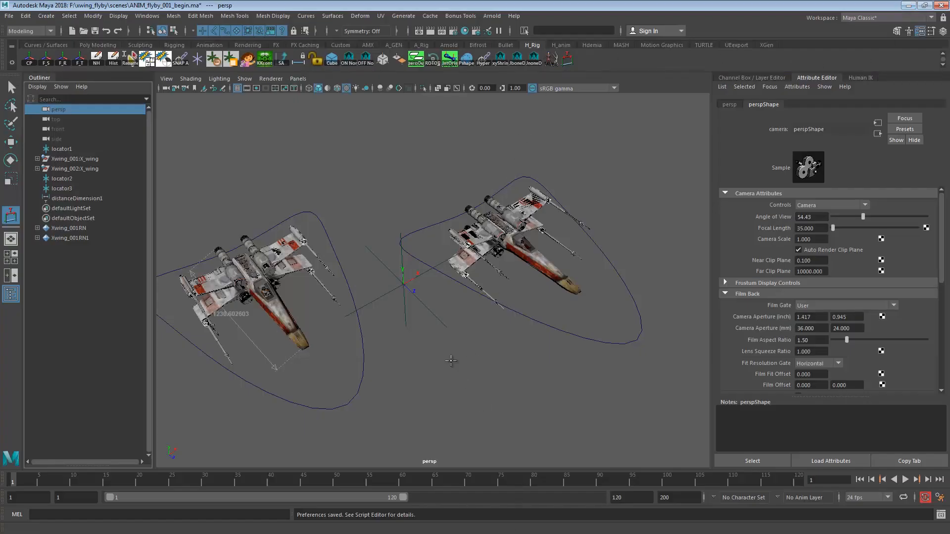
key("q")
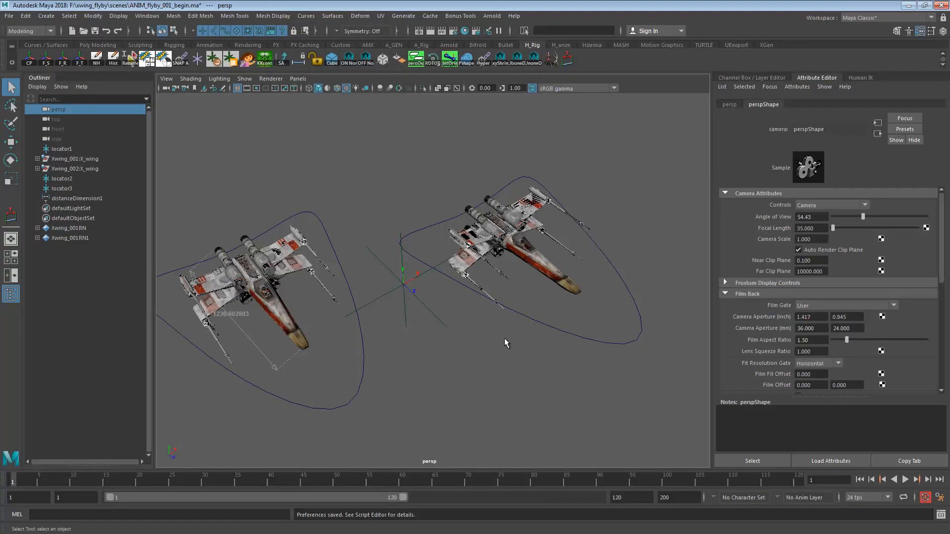
right_click_drag(543, 301, 367, 307, "alt")
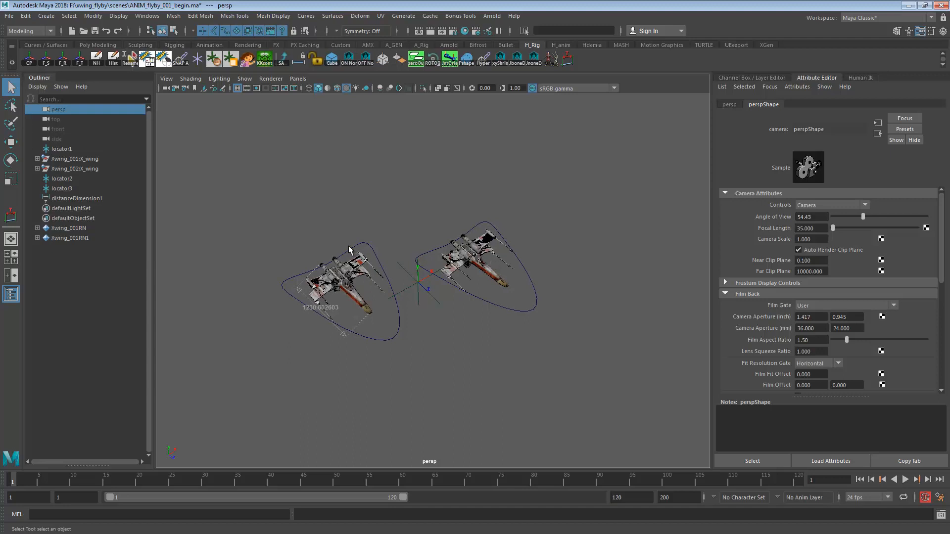
left_click(60, 106)
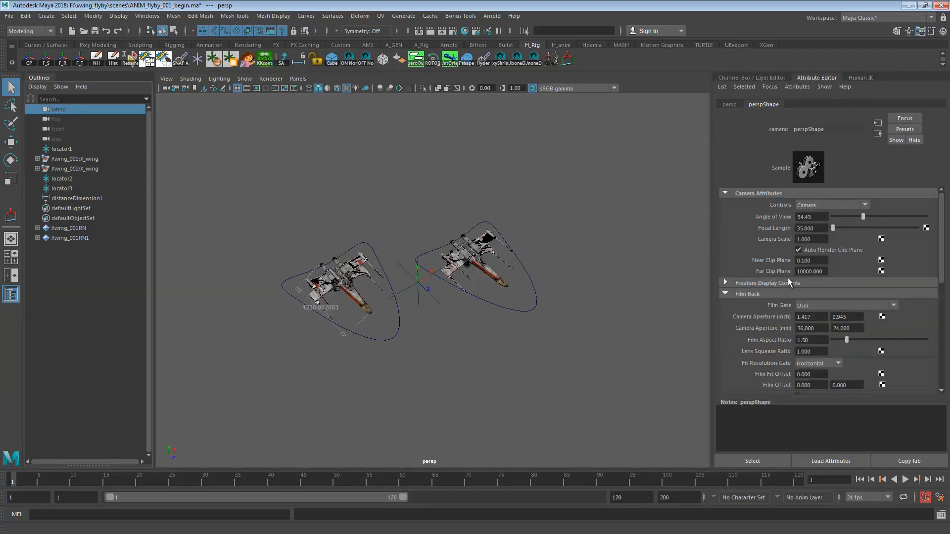
left_click(818, 259)
type("1")
key("Return")
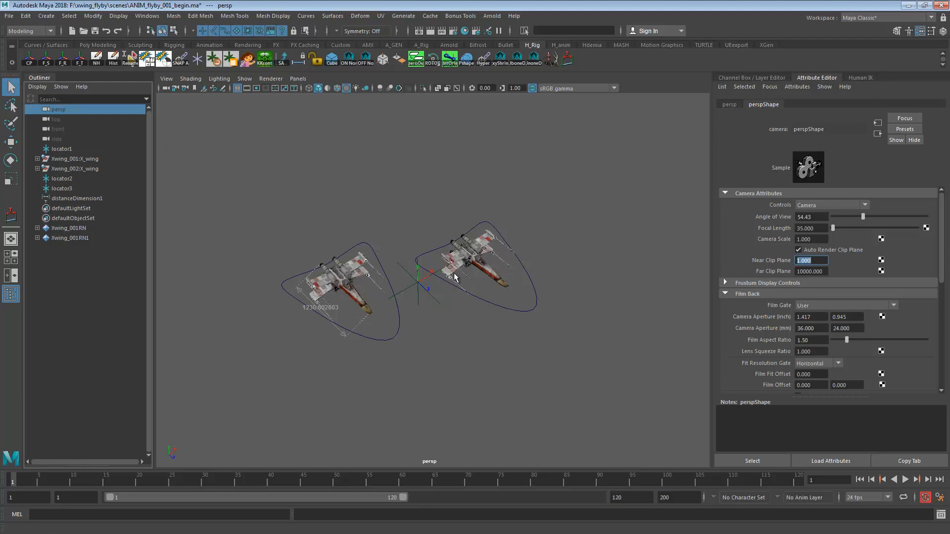
left_click(806, 272)
key("Return")
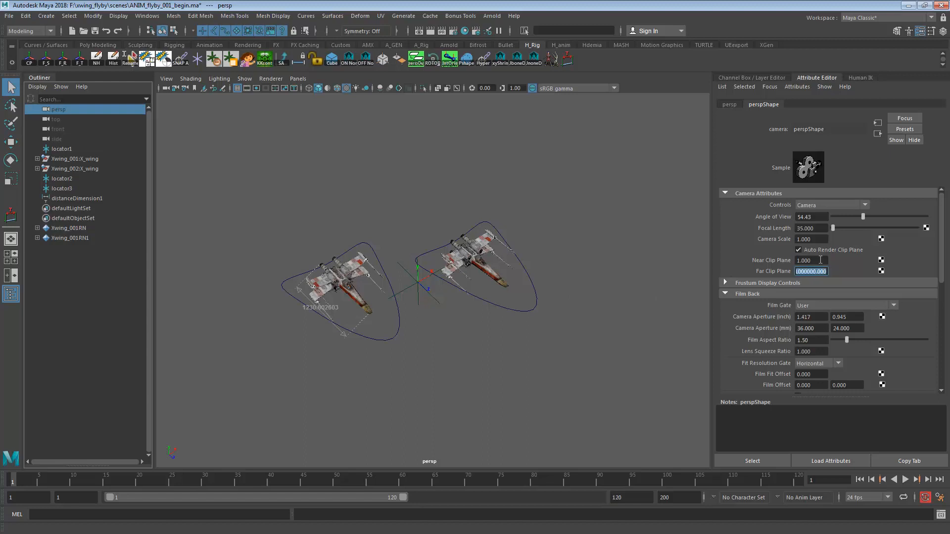
right_click_drag(596, 295, 204, 191, "alt")
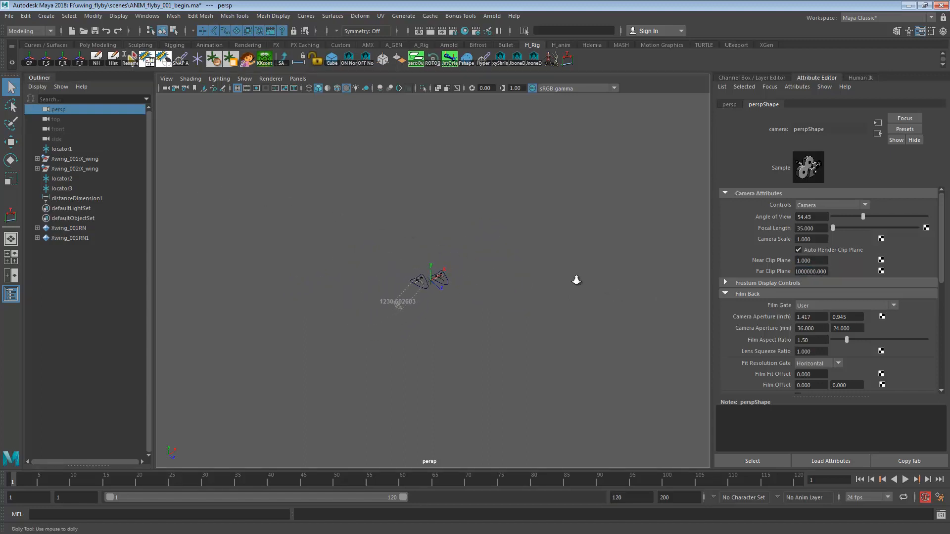
right_click_drag(576, 280, 454, 251, "alt")
key("a")
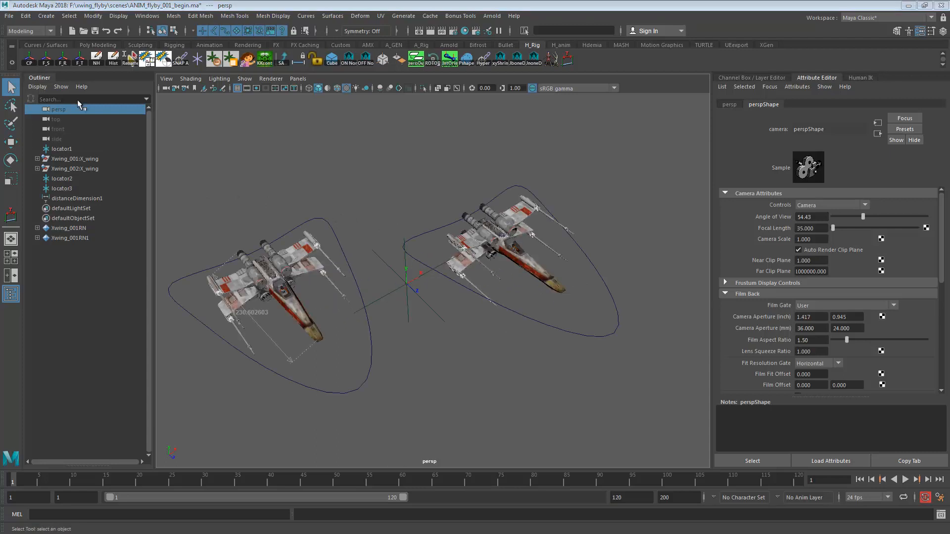
Import flag.ma from the project's scenes/props folder into the scene
left_click(9, 15)
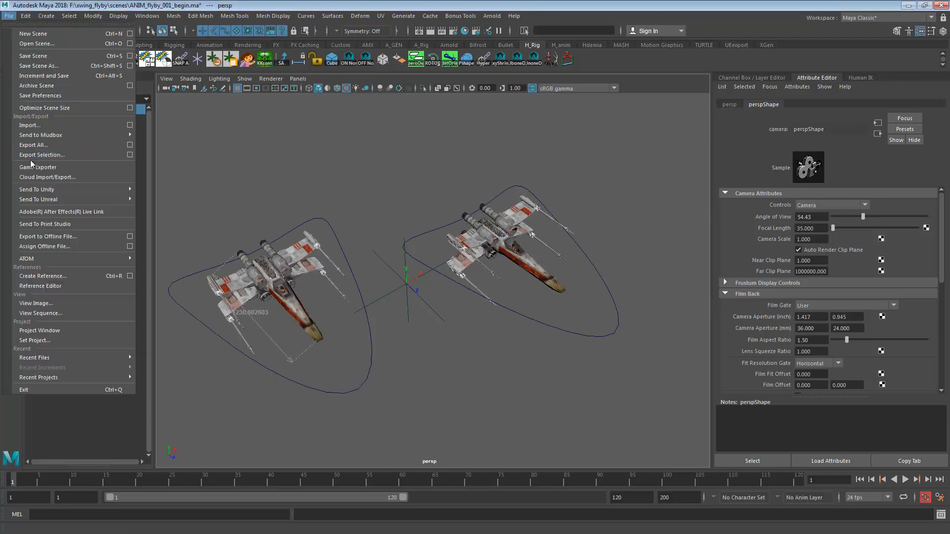
left_click(34, 126)
left_click(242, 100)
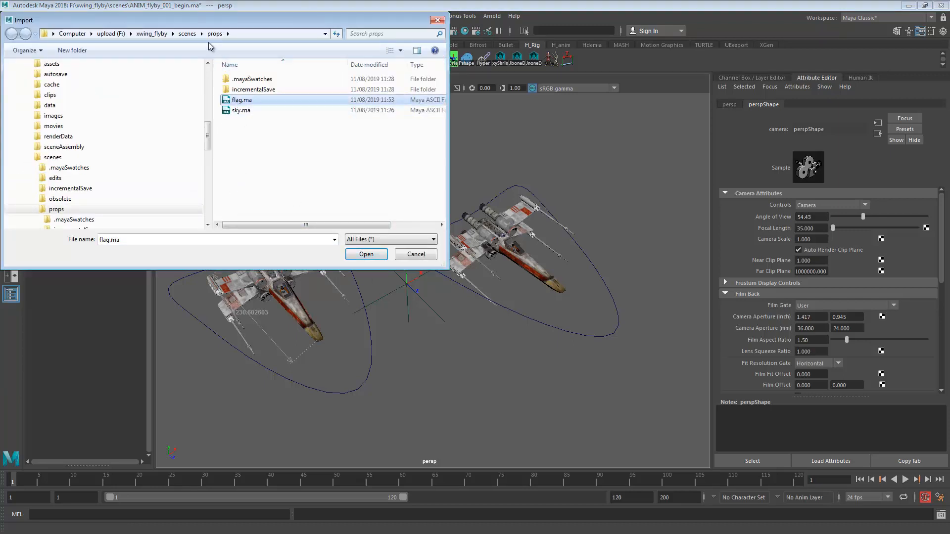
left_click(364, 255)
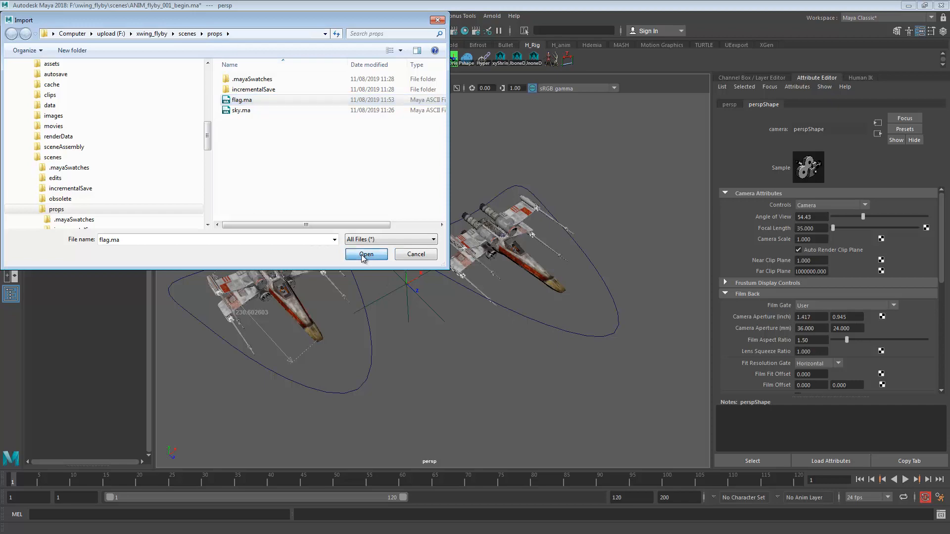
left_click_drag(342, 307, 405, 284, "alt")
right_click_drag(406, 284, 510, 272, "alt")
middle_click_drag(388, 250, 388, 278, "alt")
right_click_drag(387, 277, 572, 261, "alt")
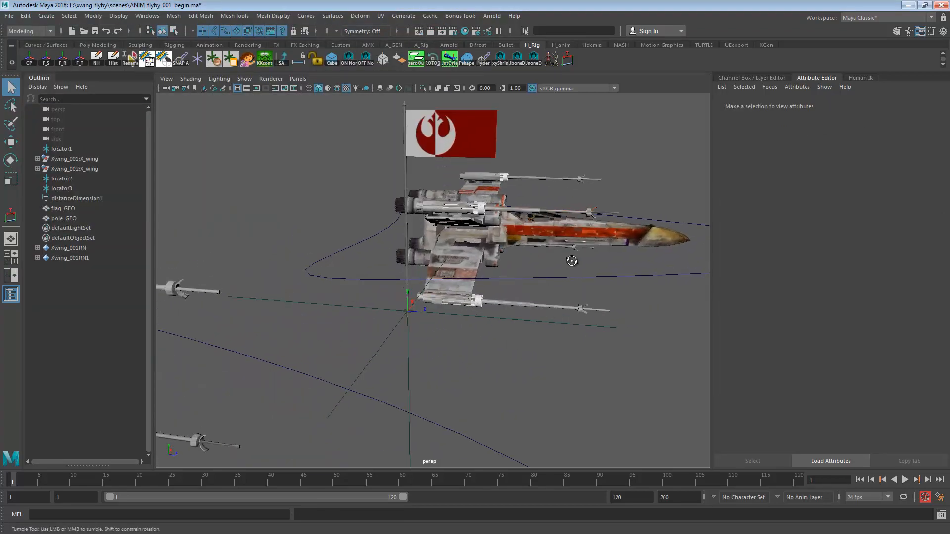
left_click_drag(572, 261, 568, 301, "alt")
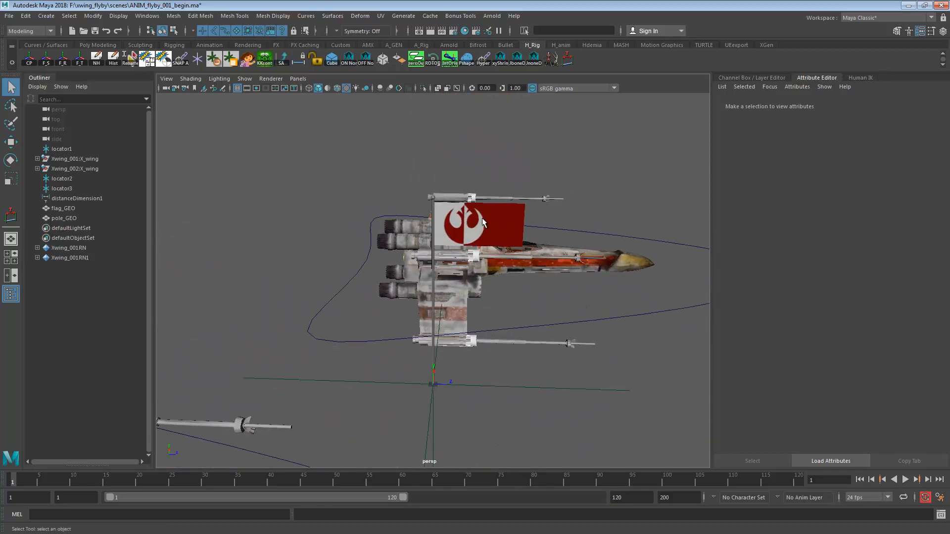
Raise locator1 along its Y axis so both X-wings fly well above the flag
left_click_drag(551, 246, 431, 253, "alt")
right_click_drag(430, 252, 405, 237, "alt")
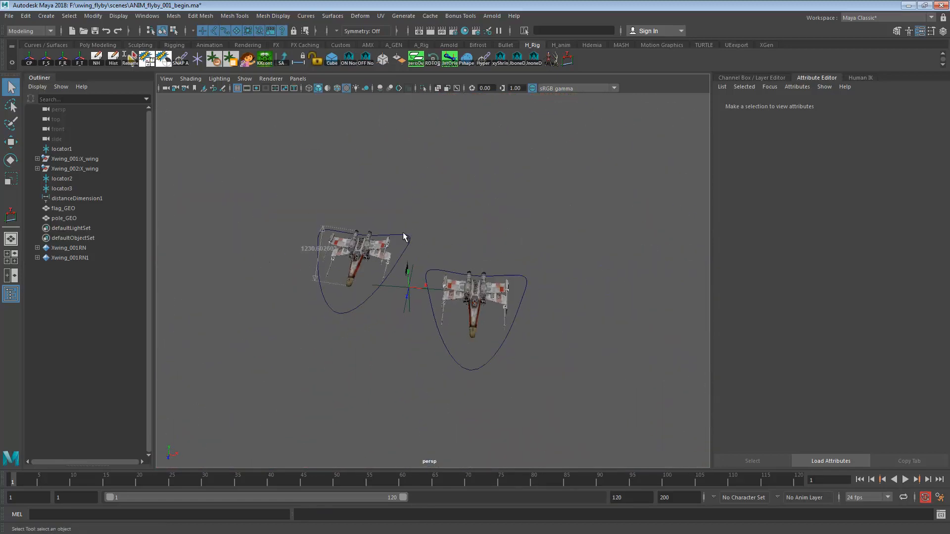
left_click_drag(405, 237, 452, 316, "alt")
left_click(420, 282)
key("w")
left_click_drag(417, 260, 398, 81)
left_click_drag(424, 180, 407, 286, "alt")
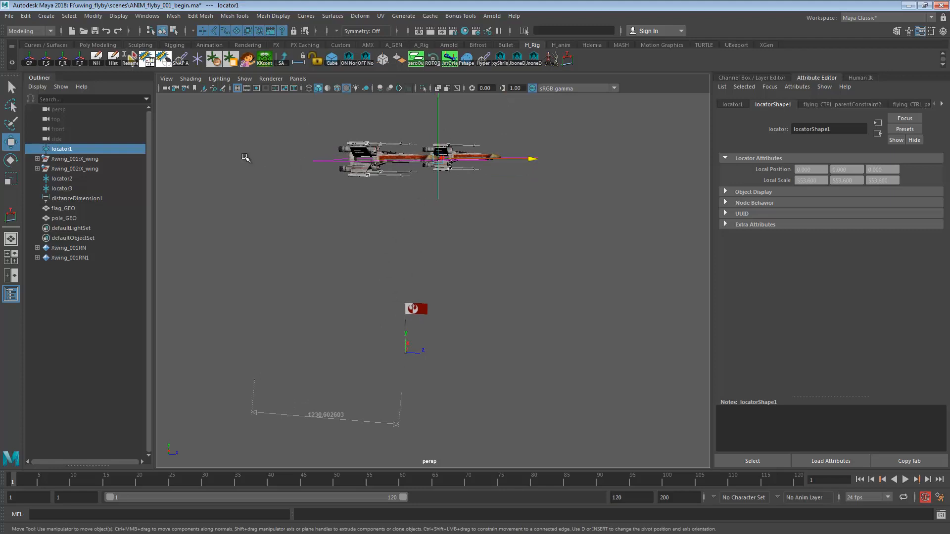
Create a new camera and show its view in place of the top view in the four-view layout
left_click(49, 18)
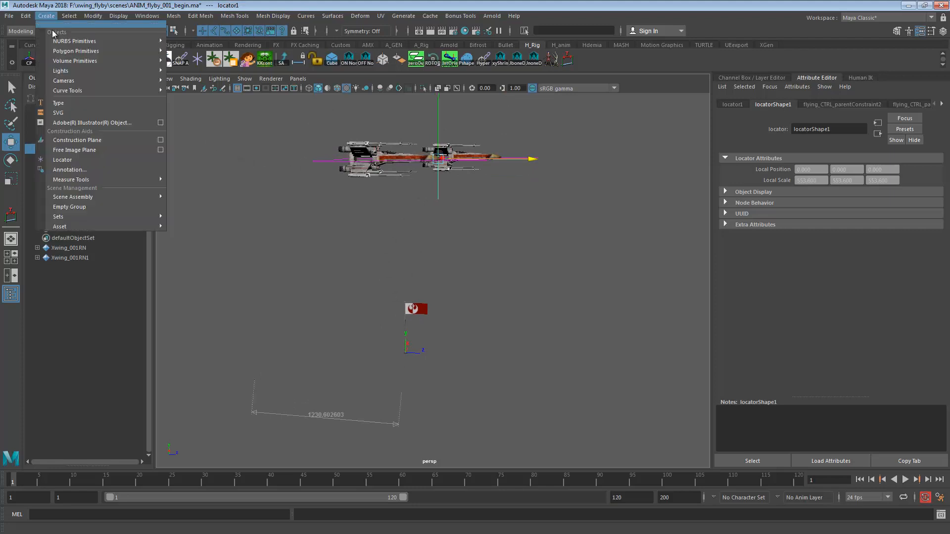
mouse_move(149, 81)
left_click(197, 92)
key("space")
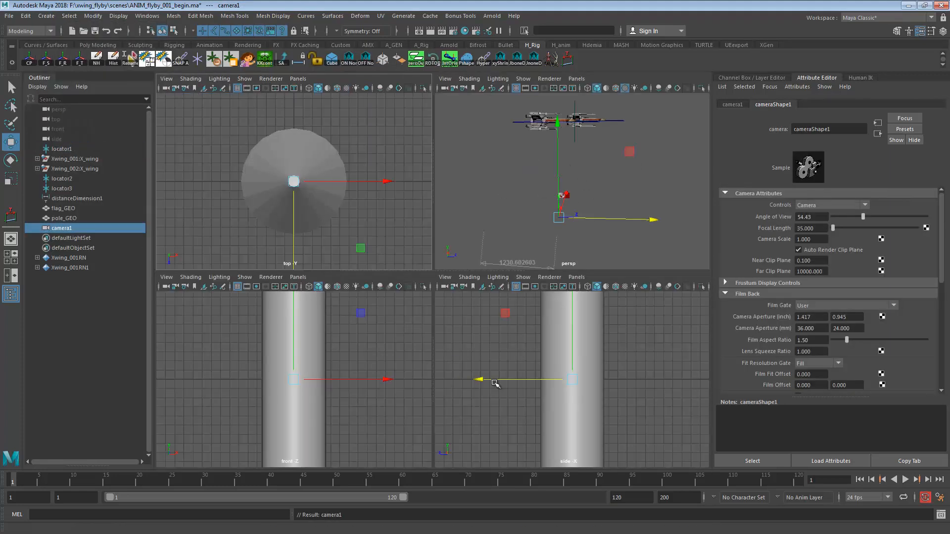
left_click(293, 81)
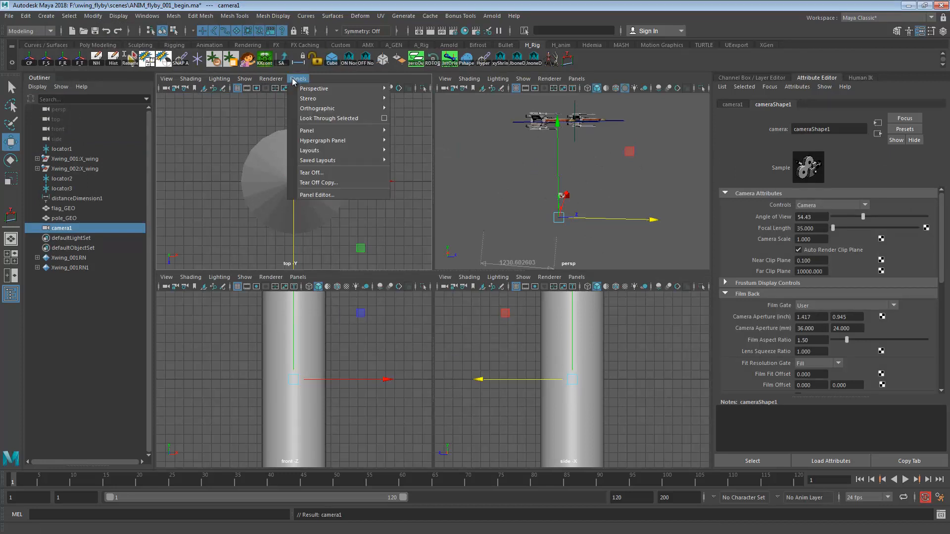
mouse_move(367, 89)
left_click(412, 89)
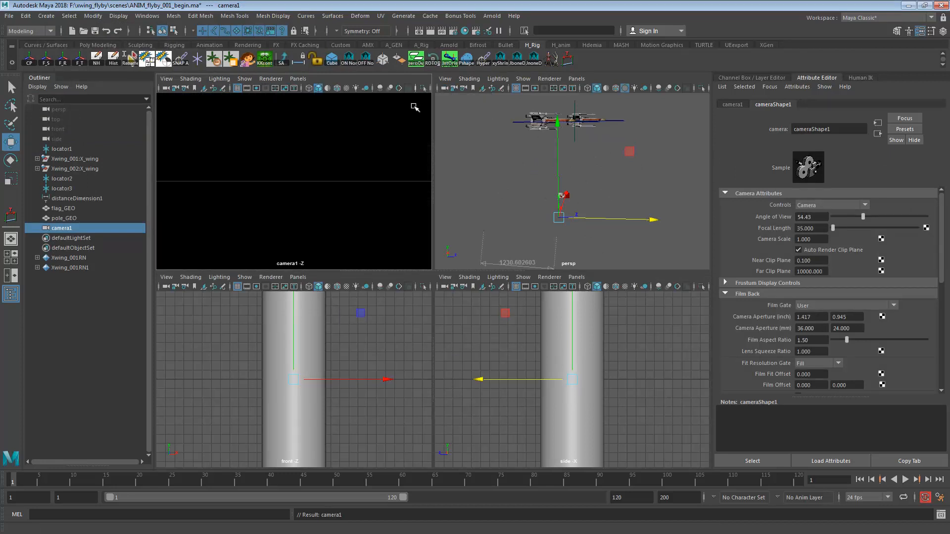
Move camera1 a short way along negative X from the flag pole and scale up its icon
left_click_drag(490, 149, 511, 157, "alt")
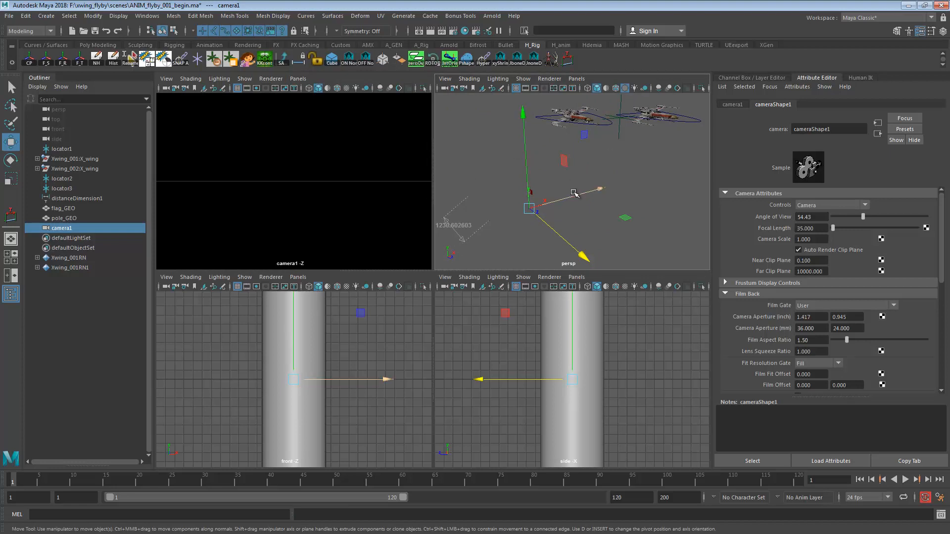
left_click_drag(575, 195, 557, 201)
key("f")
middle_click_drag(619, 194, 526, 224, "alt")
left_click_drag(528, 225, 679, 201, "alt")
key("r")
left_click_drag(599, 214, 571, 224, "alt")
right_click_drag(560, 191, 623, 176, "alt")
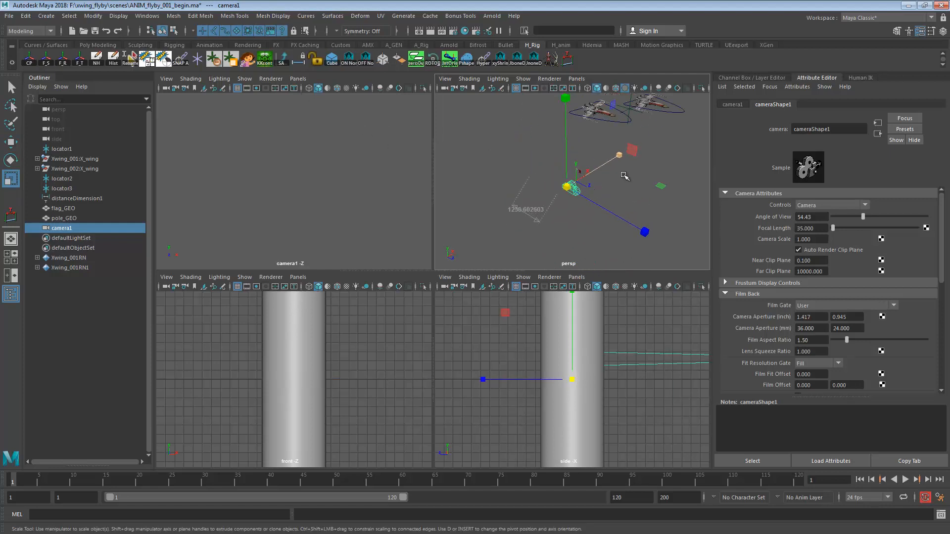
Raise camera1 and aim it up at the X-wings with a rotation of about -81 degrees in Y and 24 degrees in Z
key("e")
left_click_drag(605, 254, 430, 213)
key("w")
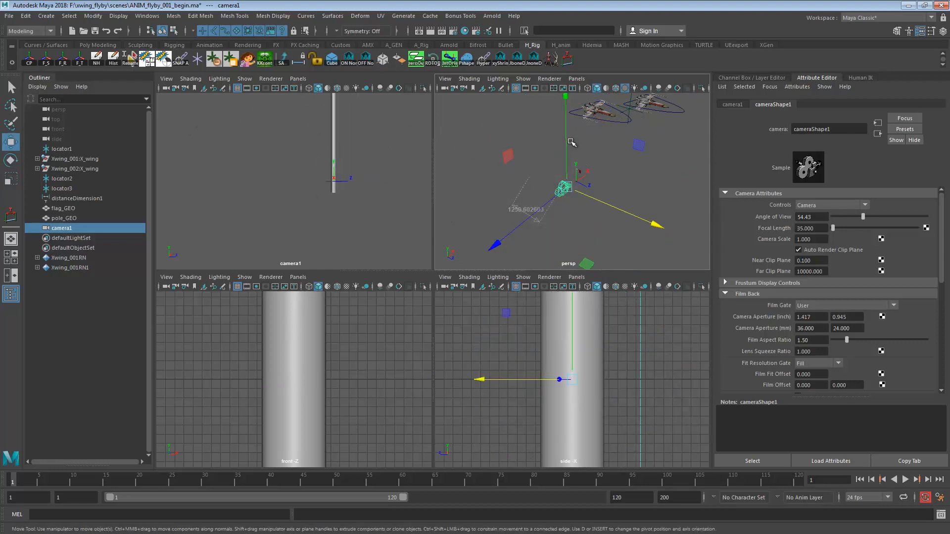
left_click_drag(563, 138, 561, 128)
key("e")
left_click_drag(527, 96, 513, 152)
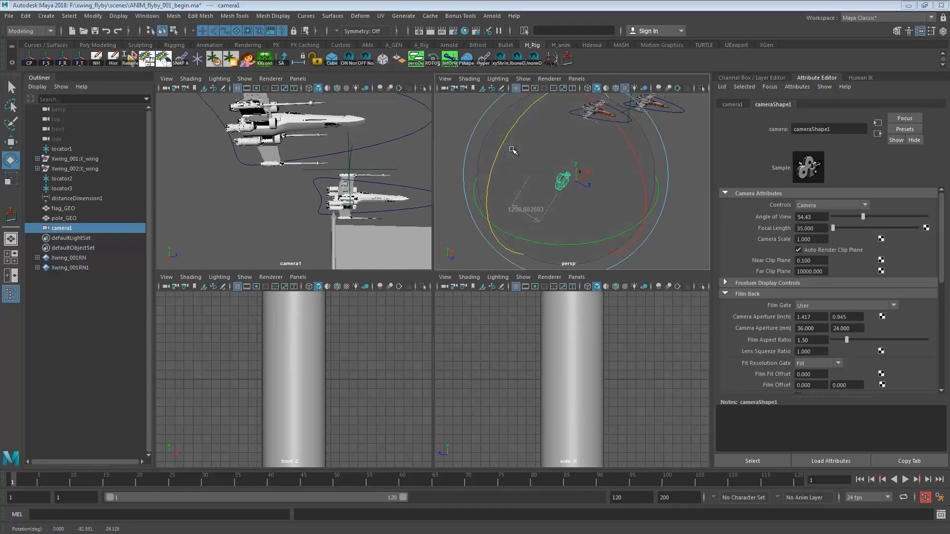
Check the planning sketch and move camera1 close to the flag pole to match its framing
key("alt+Tab")
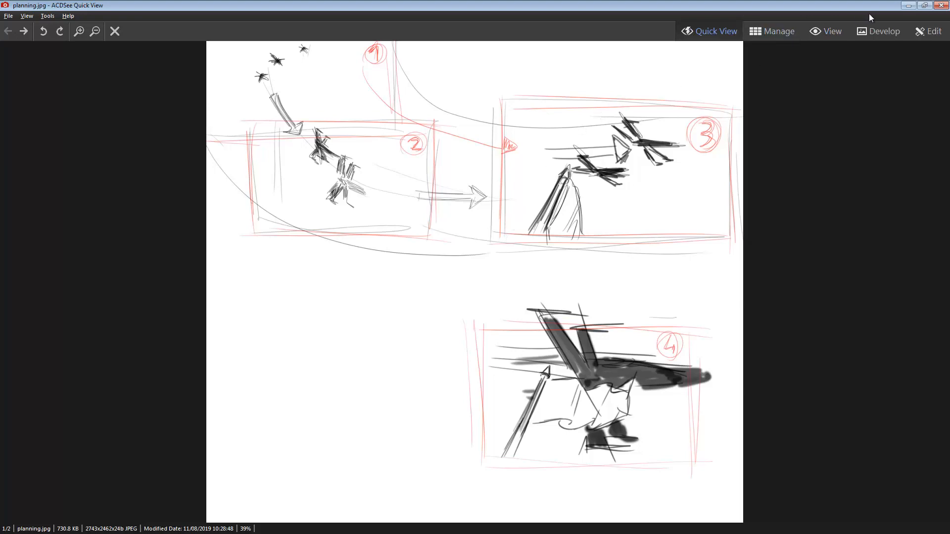
left_click(906, 7)
right_click_drag(498, 169, 636, 197, "alt")
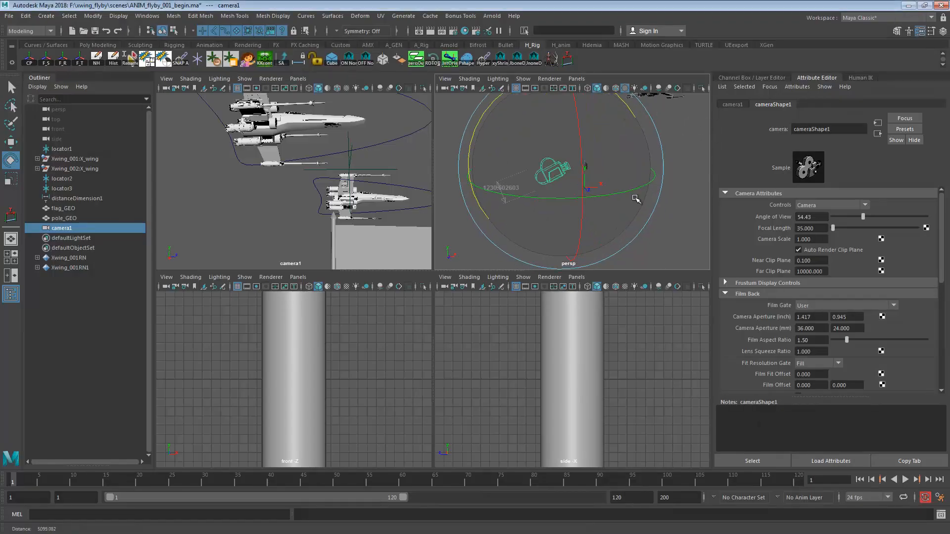
middle_click_drag(637, 198, 549, 161, "alt")
key("w")
left_click_drag(516, 160, 489, 189)
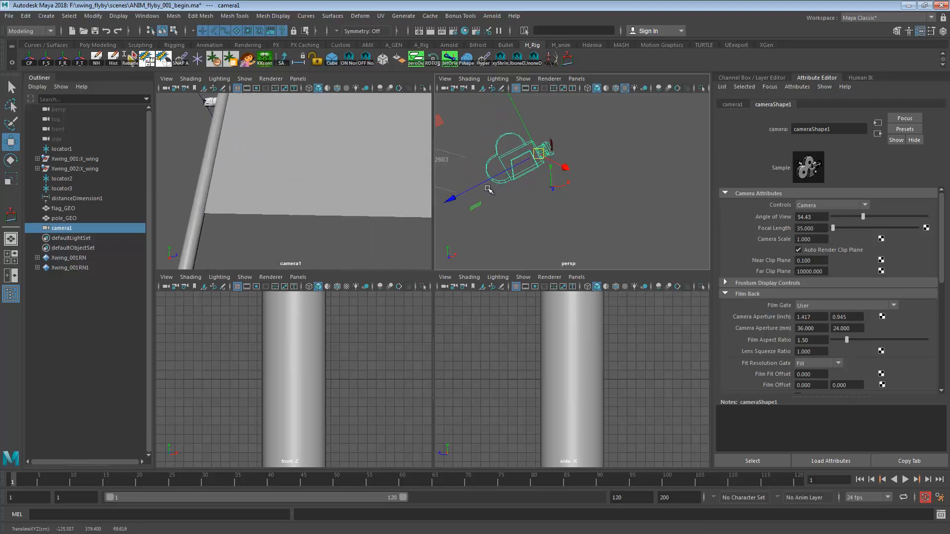
Slightly shift the divider between the upper views and turn on the resolution gate for the camera1 view
left_click_drag(433, 134, 430, 155)
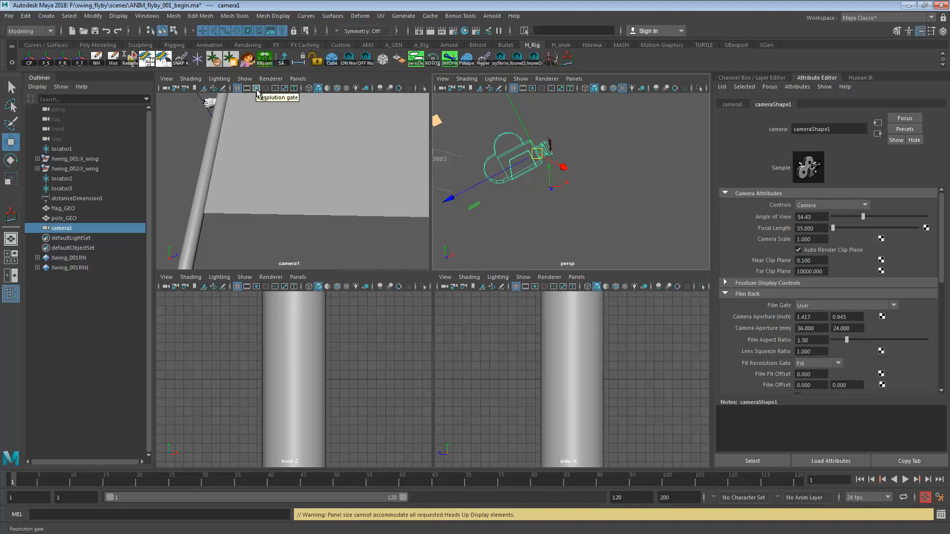
left_click(257, 92)
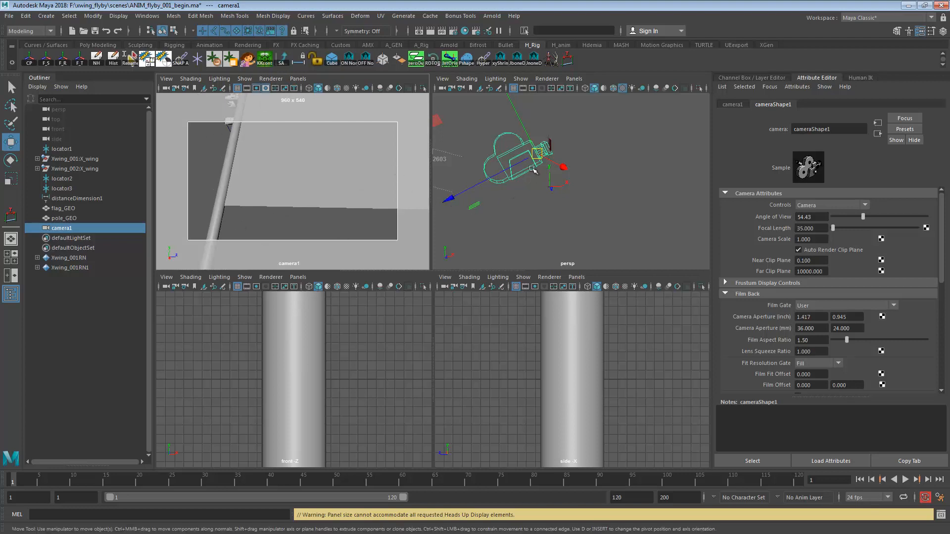
Move camera1 back from the flag pole to about -283, 341.5, 190 to frame the whole flag, and check the planning sketch
left_click_drag(533, 171, 511, 201)
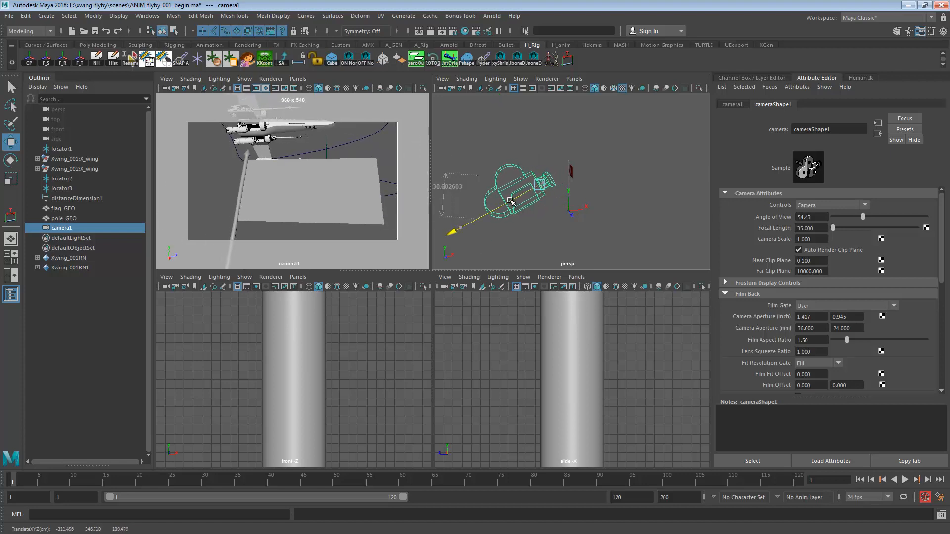
left_click_drag(444, 156, 445, 159)
left_click_drag(561, 204, 563, 199)
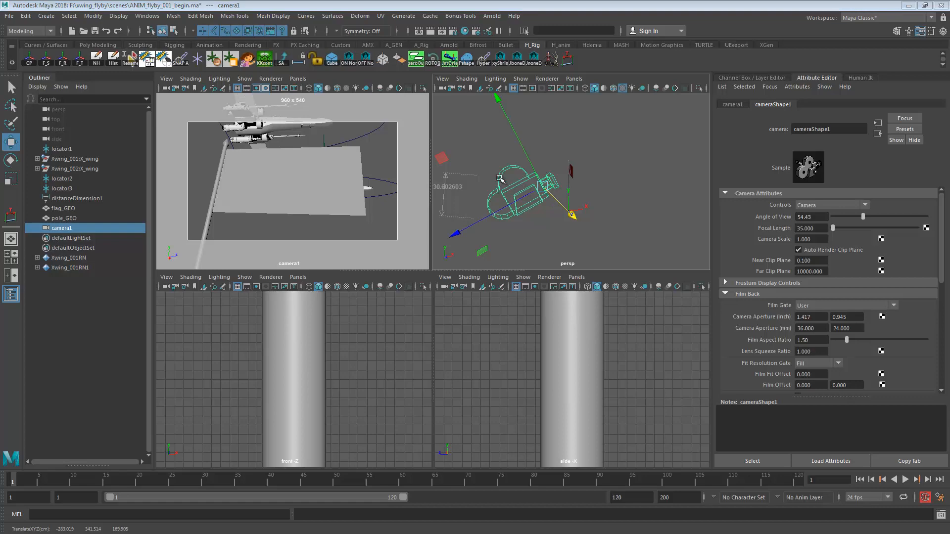
key("alt+Tab")
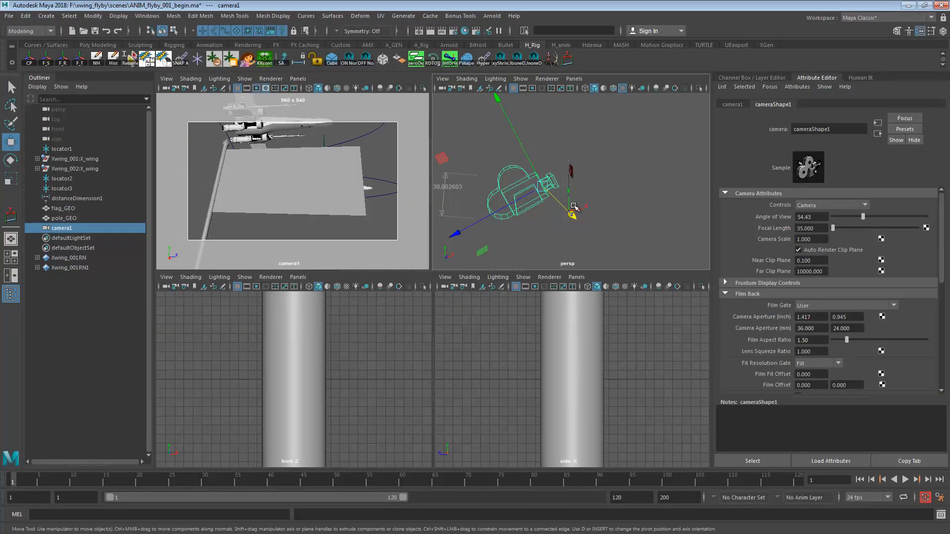
Move locator1 with both X-wings farther away from the camera along X
left_click_drag(573, 206, 601, 208, "alt")
key("e")
key("w")
right_click_drag(601, 208, 633, 149, "alt")
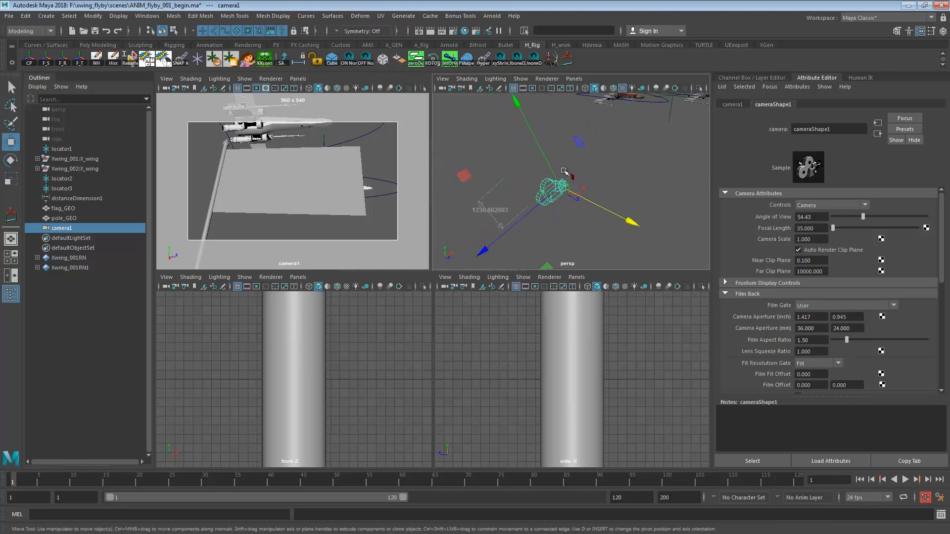
middle_click_drag(641, 145, 582, 205, "alt")
left_click(612, 177)
left_click_drag(623, 201, 617, 208, "alt")
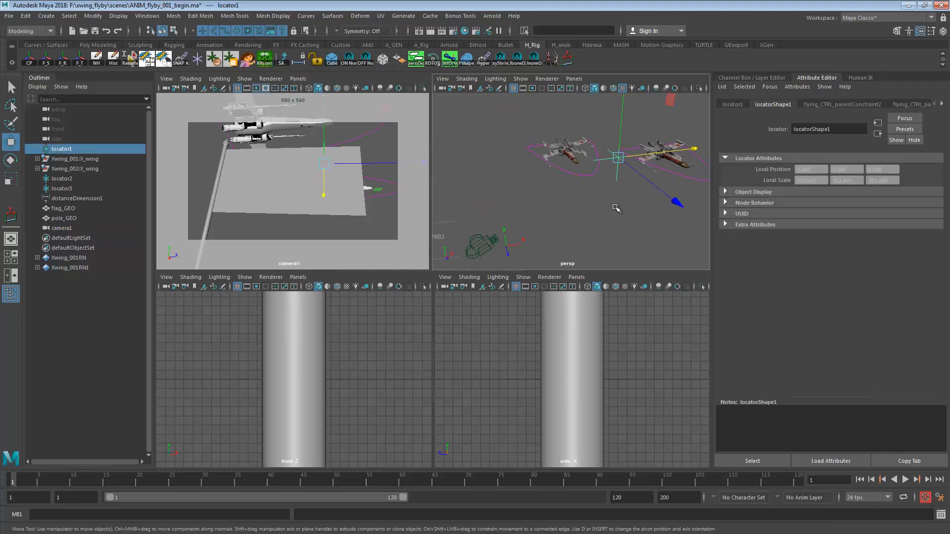
right_click_drag(617, 208, 585, 193, "alt")
left_click_drag(646, 168, 675, 167)
Hide flag_GEO and move locator1 farther out and higher, to about 4439, 2393, 188
left_click(67, 208)
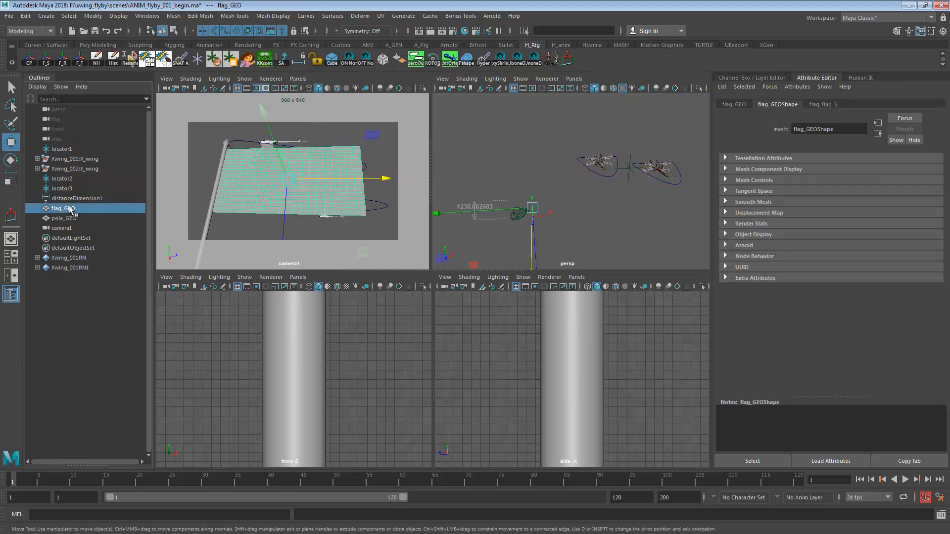
key("h")
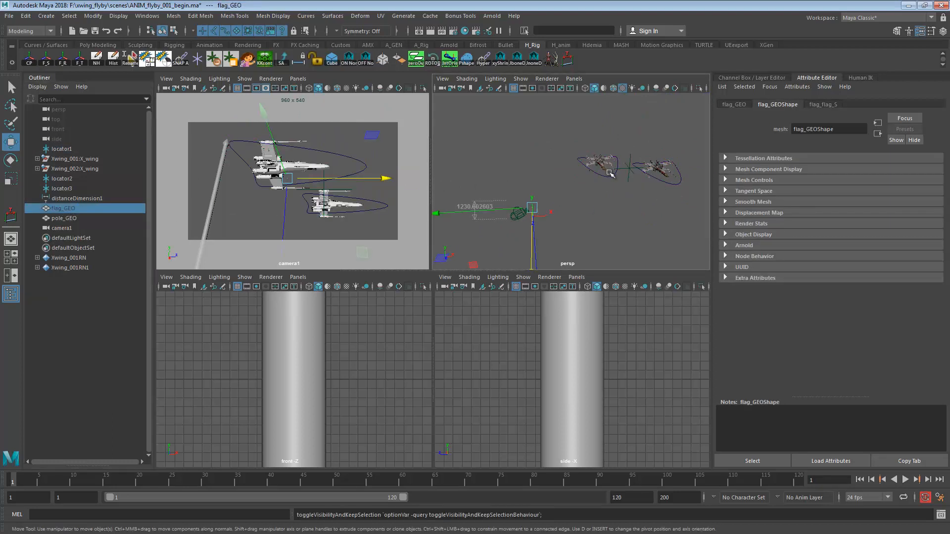
left_click(629, 169)
left_click_drag(658, 169, 681, 167)
left_click_drag(656, 137, 658, 123)
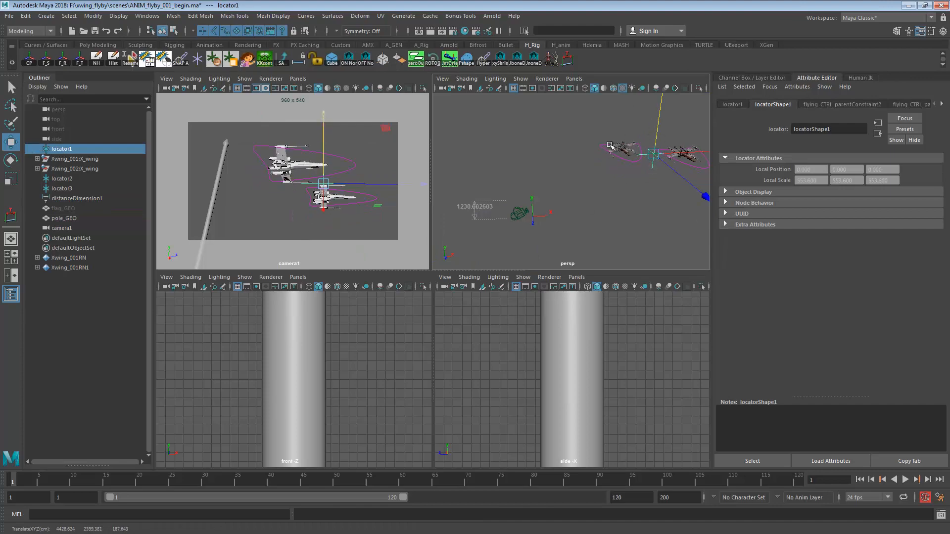
Compare the shot with the planning sketch, showing flag_GEO briefly and hiding it again
key("alt+Tab")
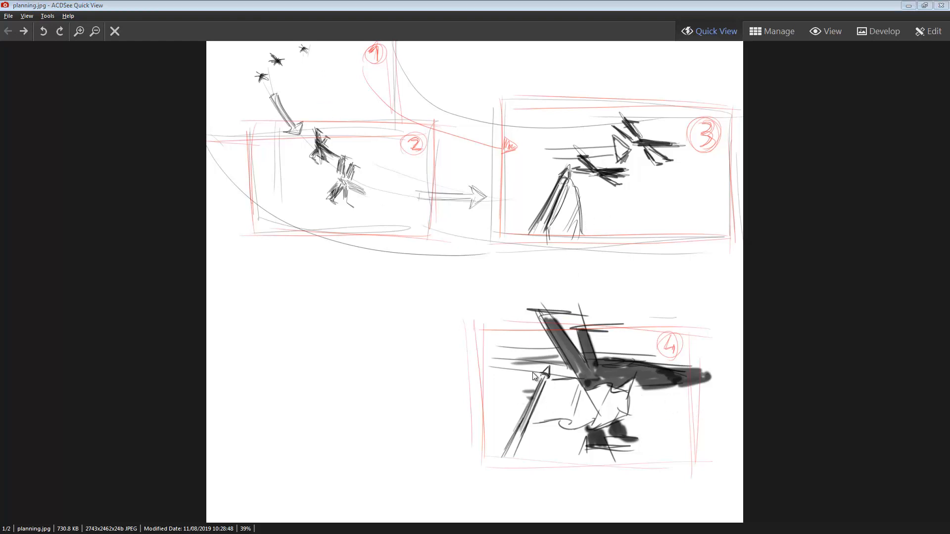
key("alt+Tab")
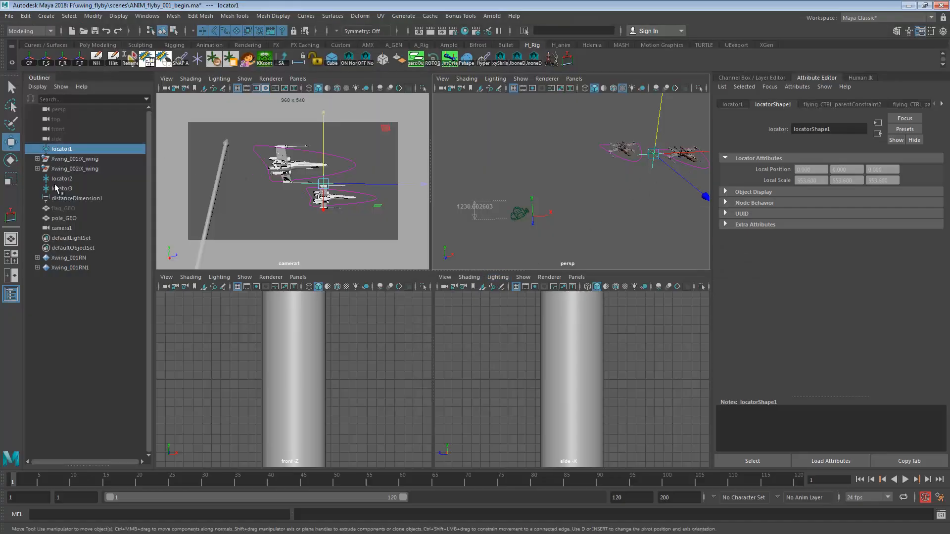
left_click(63, 208)
key("h")
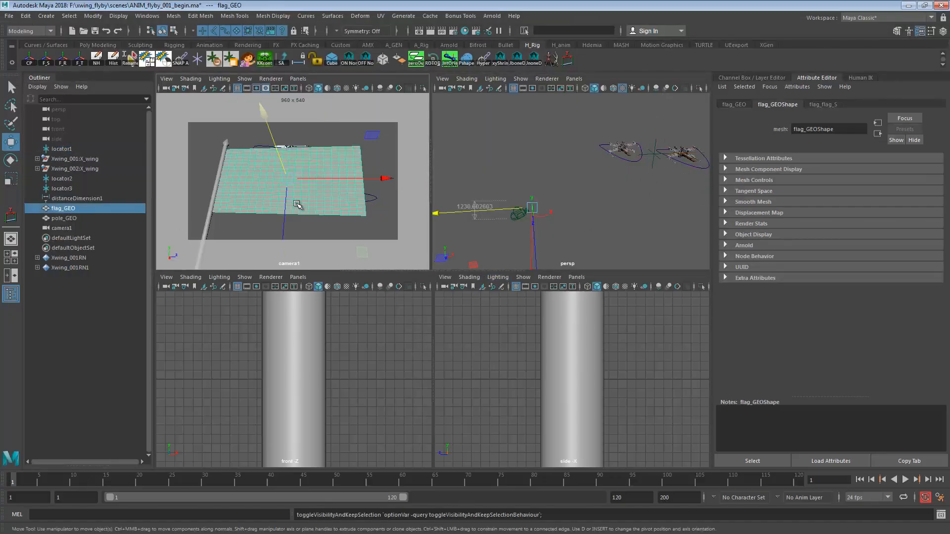
key("h")
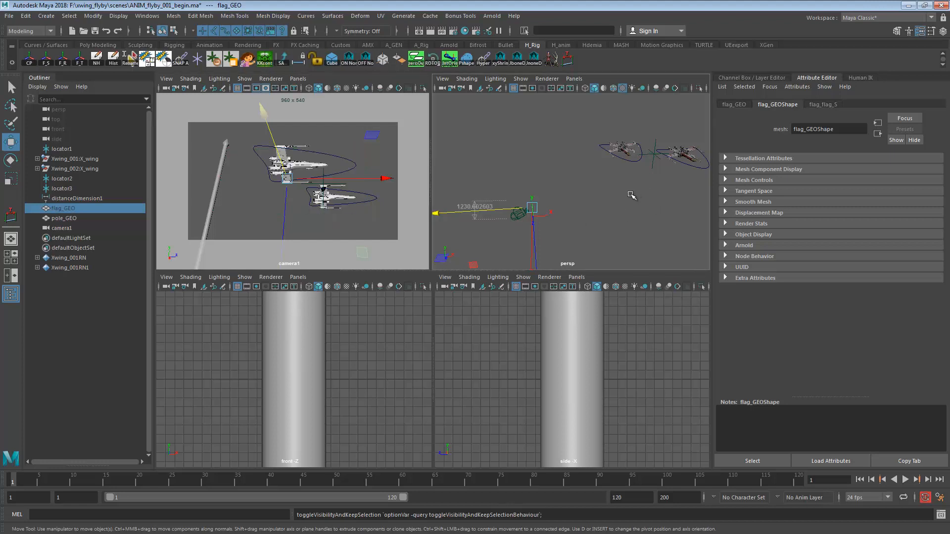
Move locator1 slightly farther away and up, and rotate it about -16 degrees in Z to bank the X-wings
left_click_drag(633, 196, 671, 117, "alt")
left_click(643, 159)
right_click_drag(684, 159, 611, 150, "alt")
middle_click_drag(615, 148, 600, 147, "alt")
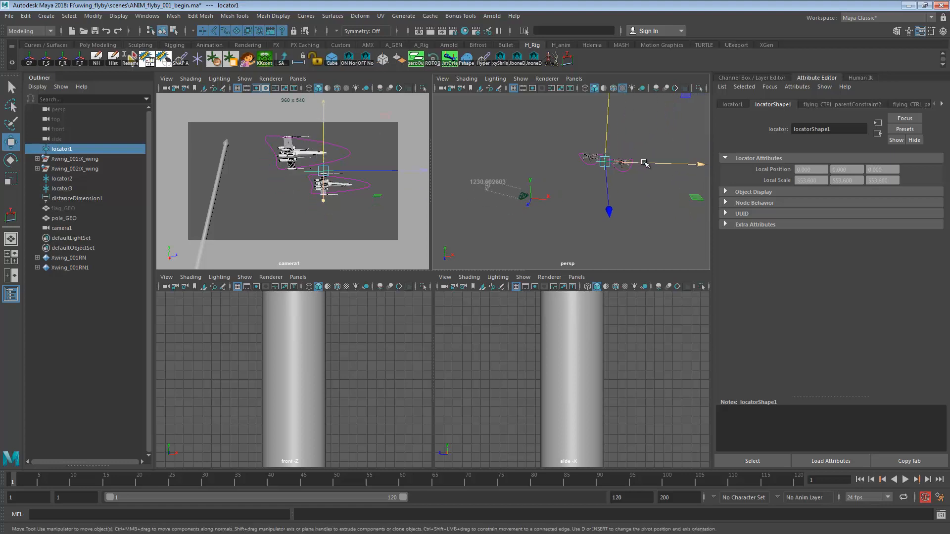
key("e")
left_click_drag(530, 117, 561, 97)
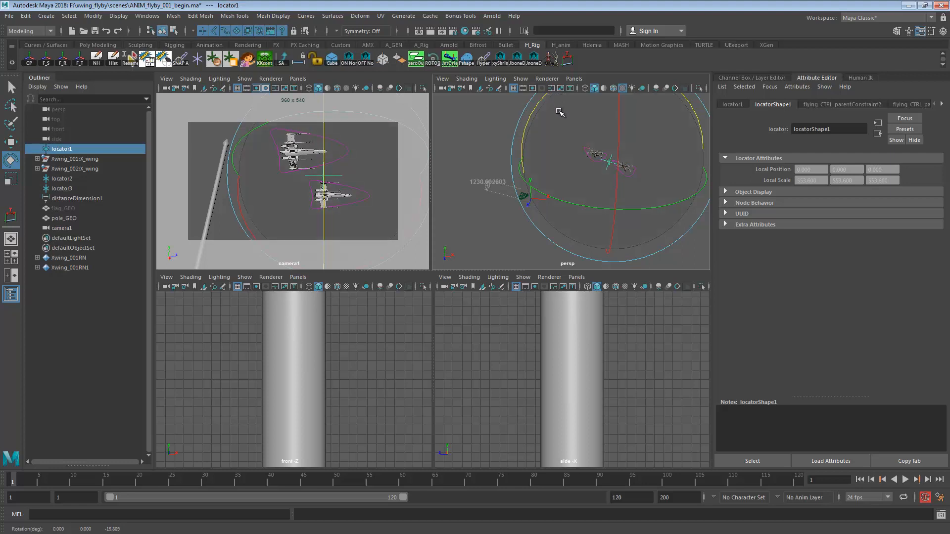
Select camera1 in the perspective view and lock the camera
left_click_drag(572, 159, 547, 187, "alt")
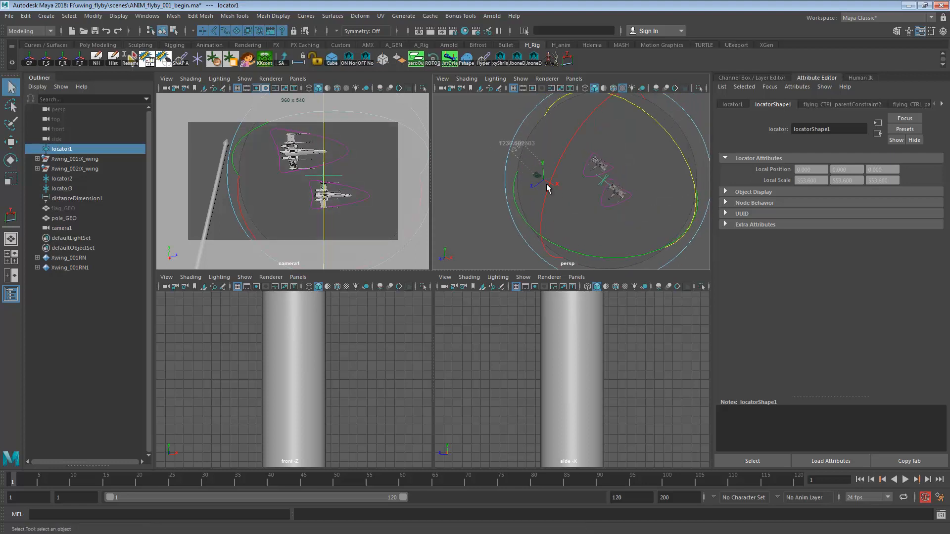
key("q")
right_click_drag(547, 187, 664, 191, "alt")
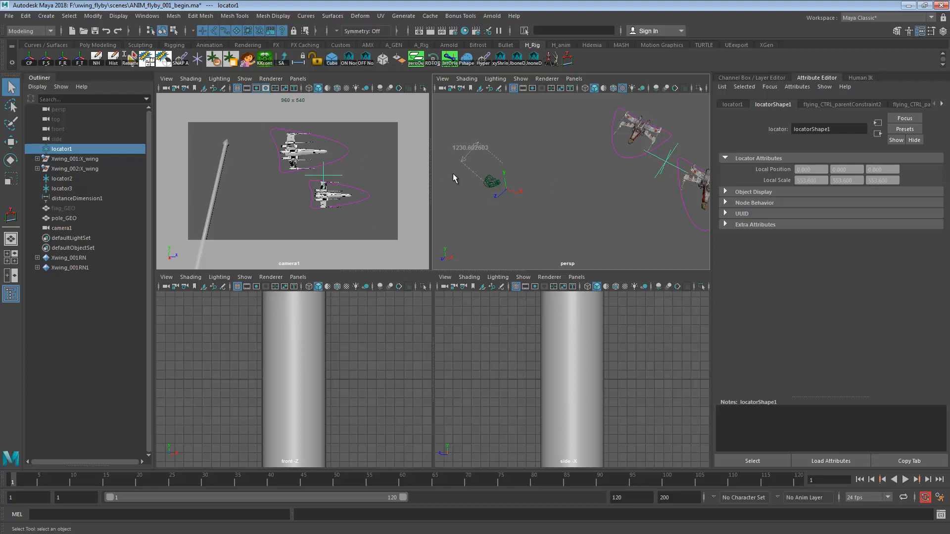
left_click(496, 186)
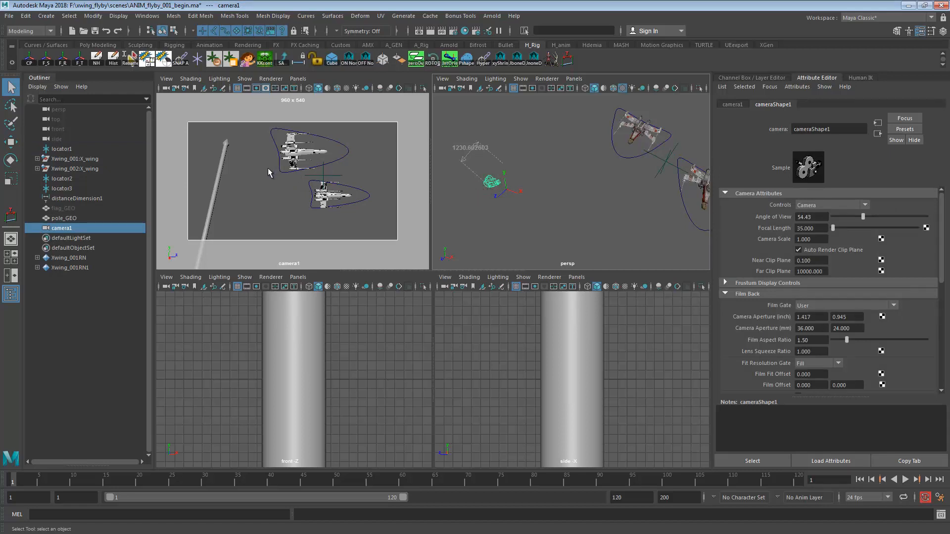
left_click(175, 89)
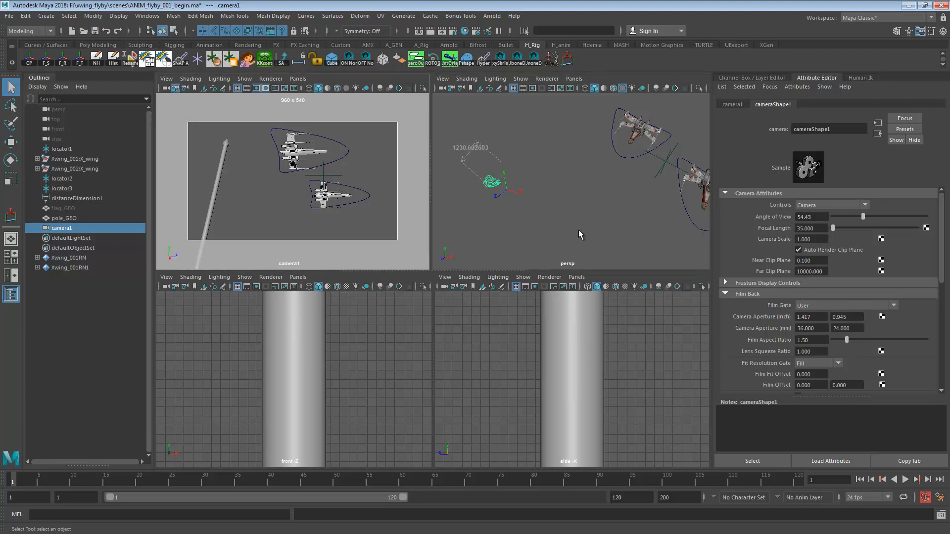
Try to move camera1 in the perspective view to test its lock
key("w")
key("e")
key("w")
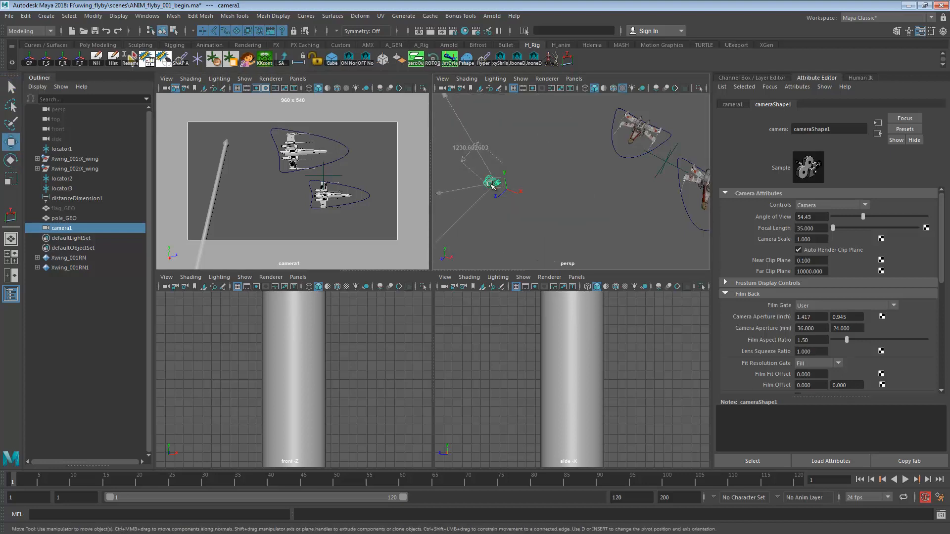
left_click_drag(489, 184, 472, 175)
Select the flying control of Xwing_001 and view both X-wings in the perspective view
left_click(313, 203)
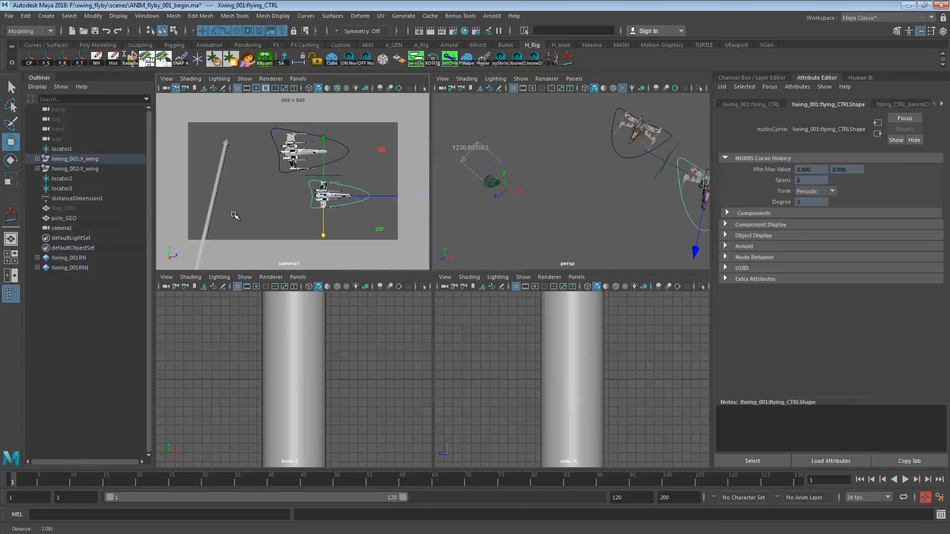
left_click_drag(596, 224, 577, 182, "alt")
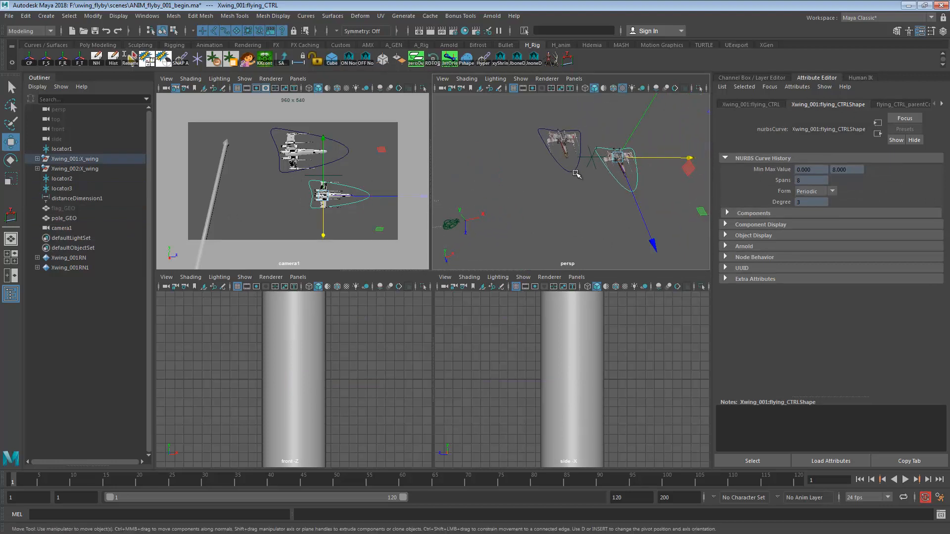